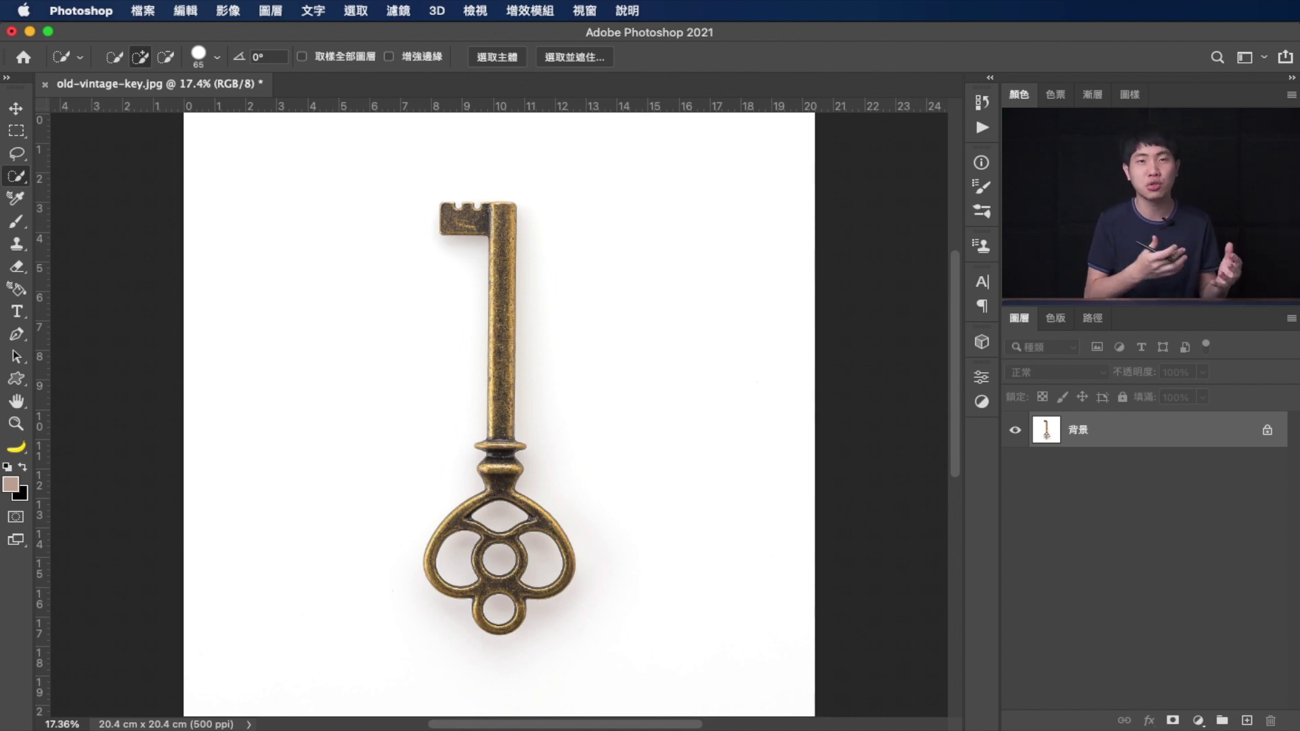
# Duplicate the old-vintage-key background layer into a '背景 拷貝' copy.
pyautogui.moveTo(1189, 457); pyautogui.dragTo(1247, 723)
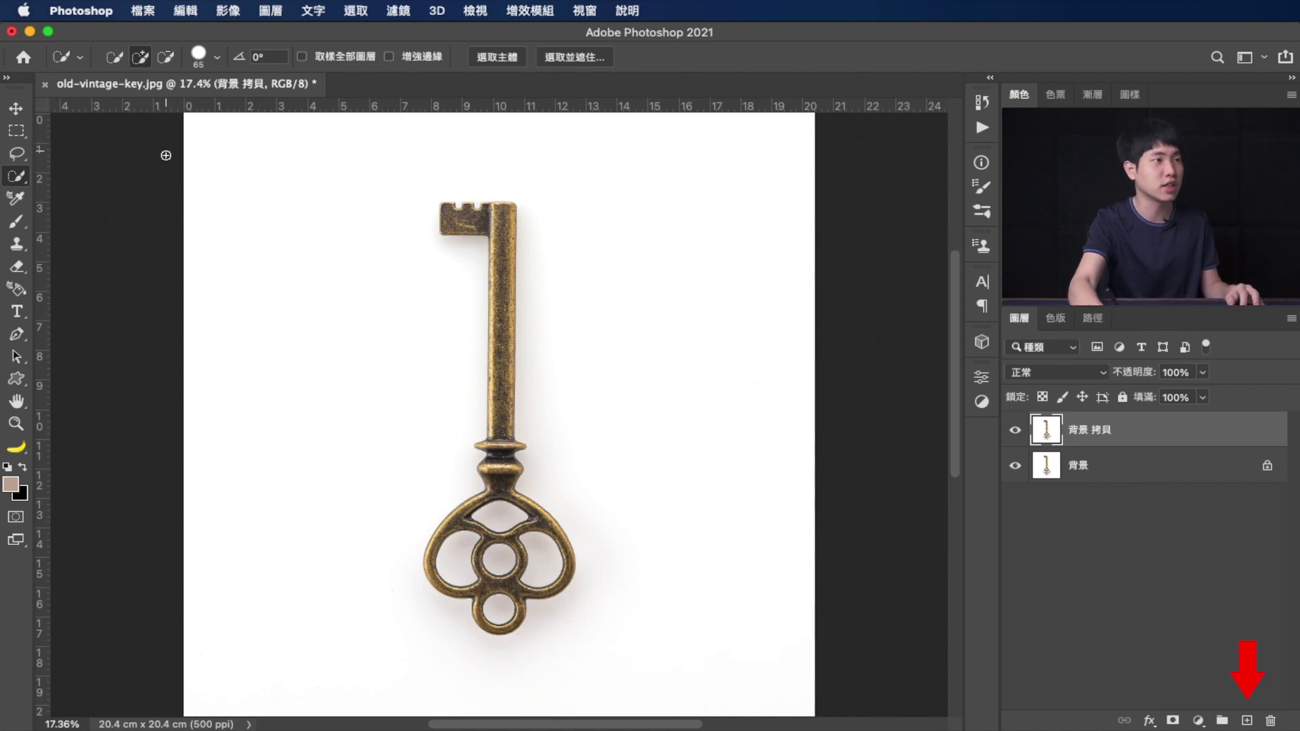
# Quick-select the brass key, then subtract the stray shadow patch and the bow openings.
pyautogui.rightClick(21, 177)
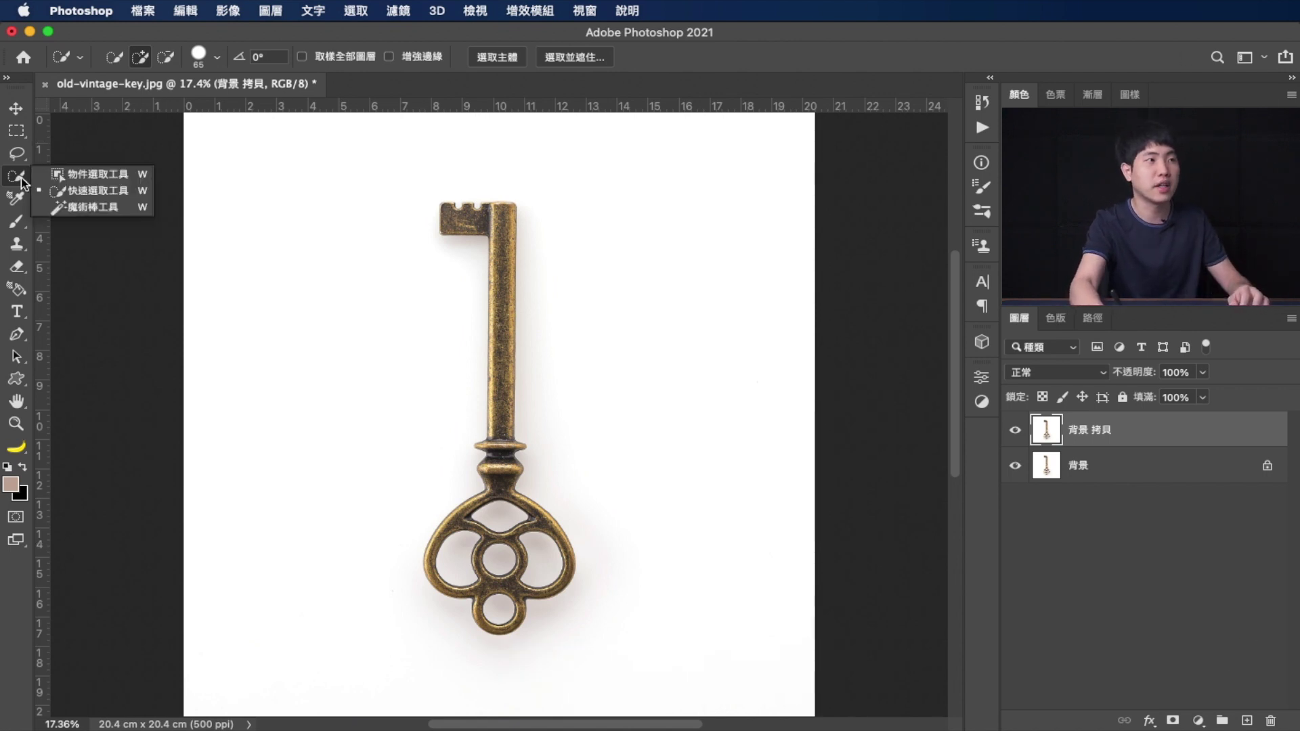
pyautogui.click(91, 207)
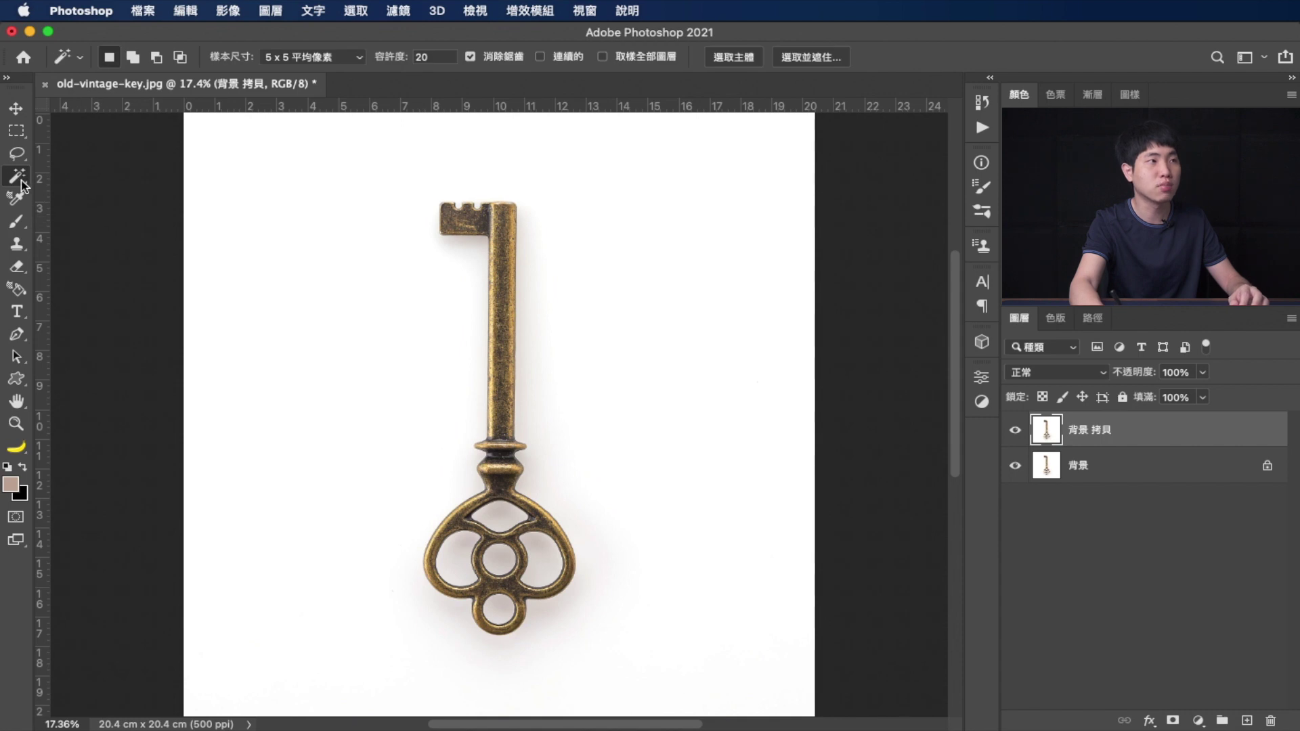
pyautogui.rightClick(21, 181)
pyautogui.click(66, 193)
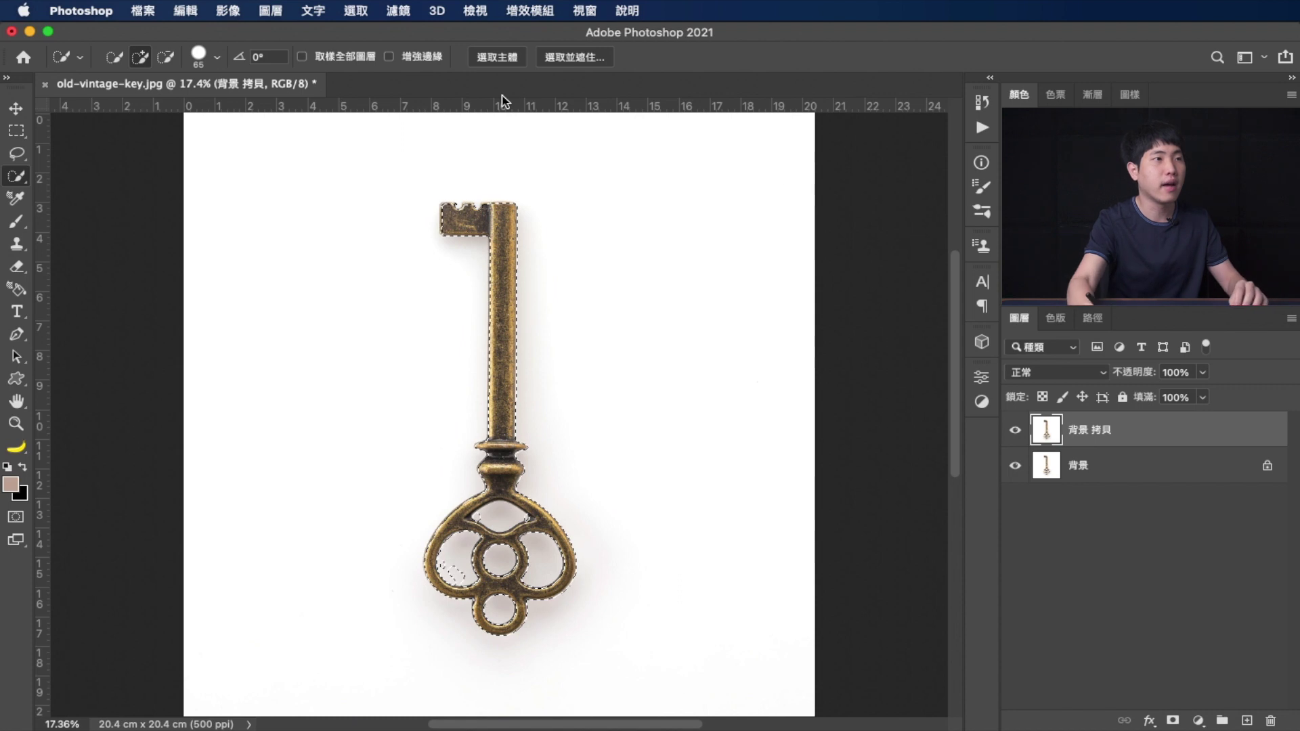
pyautogui.press('alt')
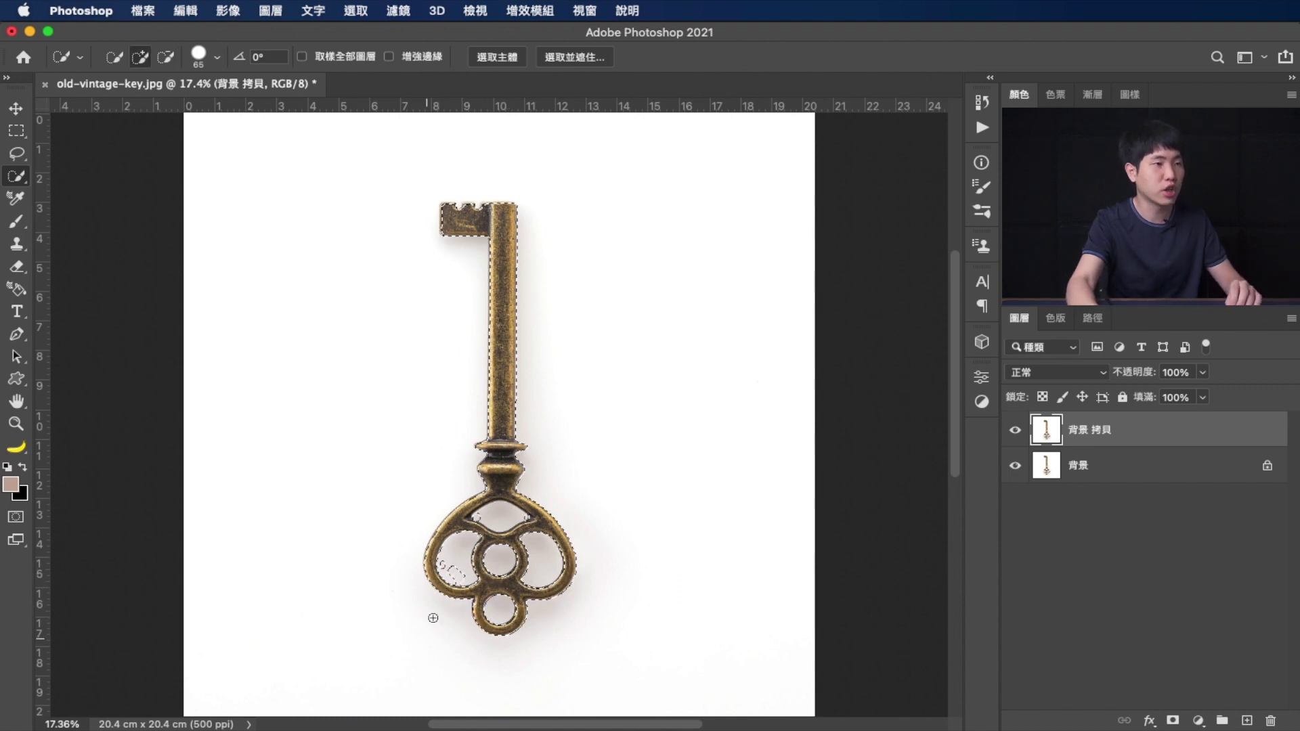
pyautogui.scroll(4, 473, 521)
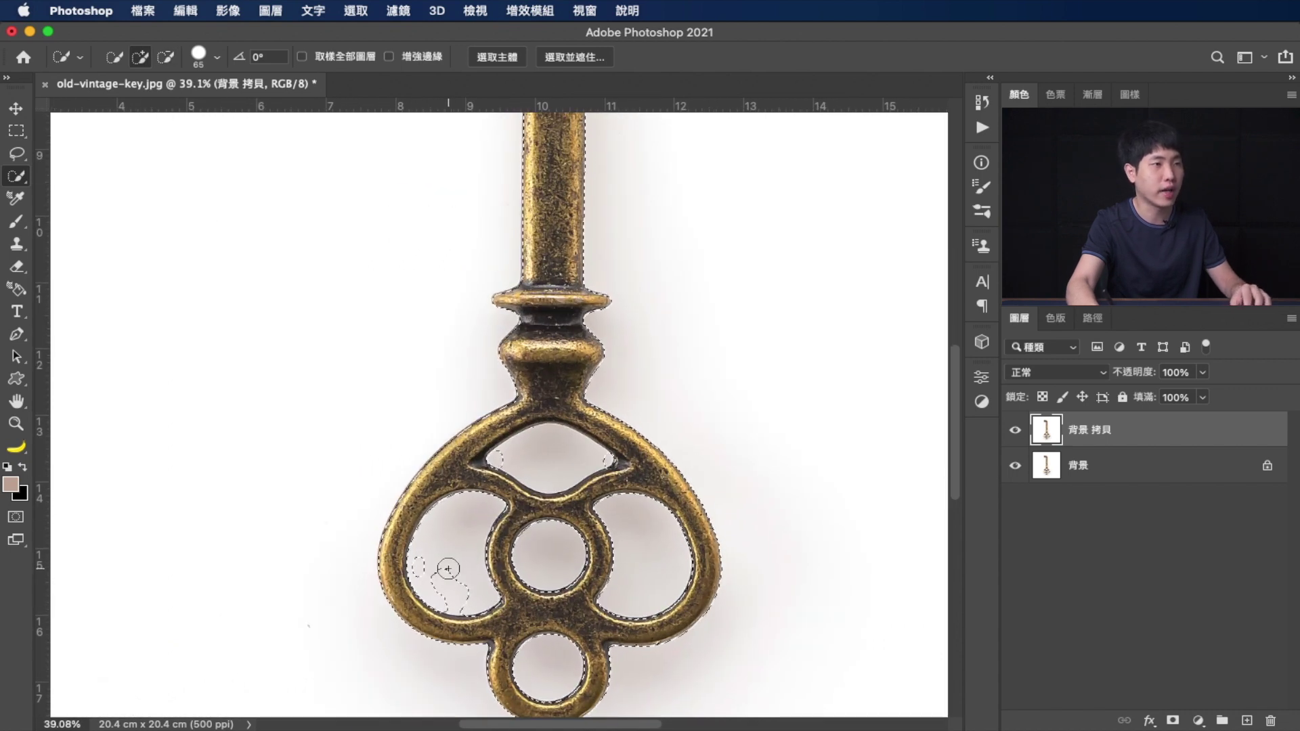
pyautogui.press('alt')
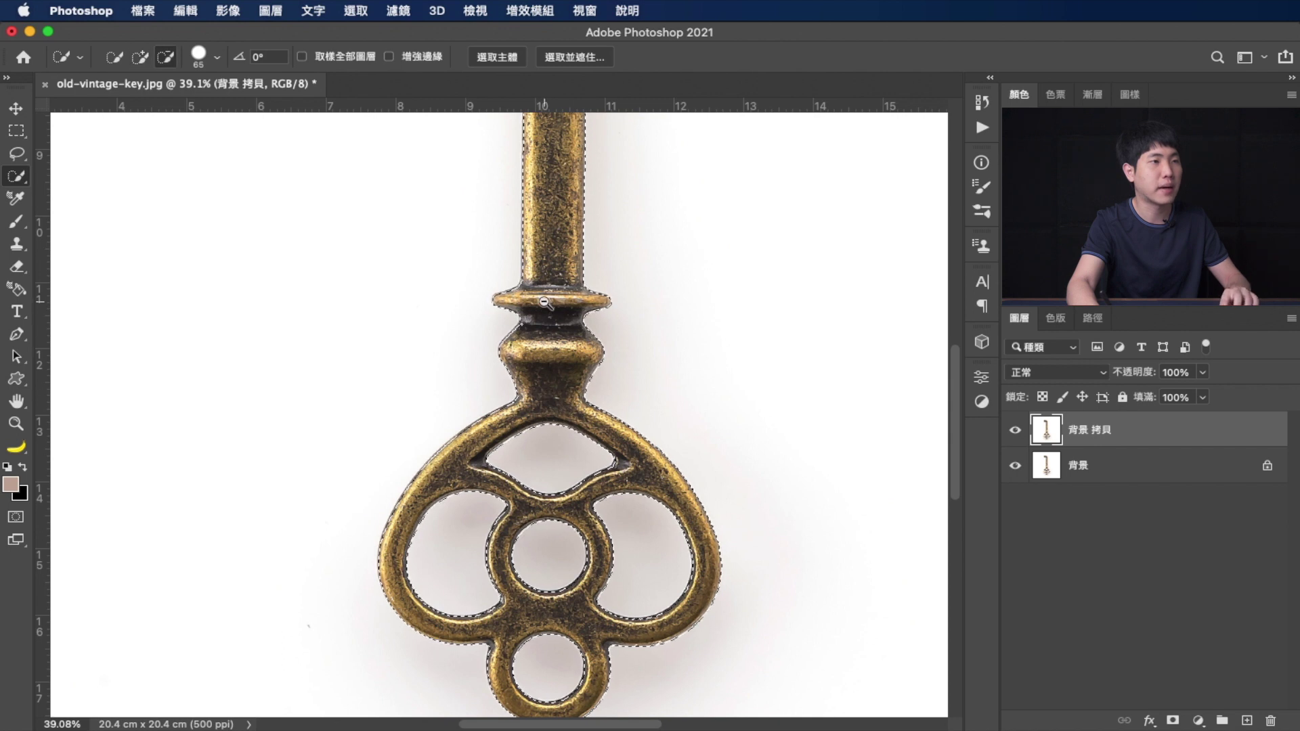
pyautogui.moveTo(535, 153)
pyautogui.mouseDown()
pyautogui.moveTo(520, 414)
pyautogui.moveTo(545, 386)
pyautogui.mouseUp()
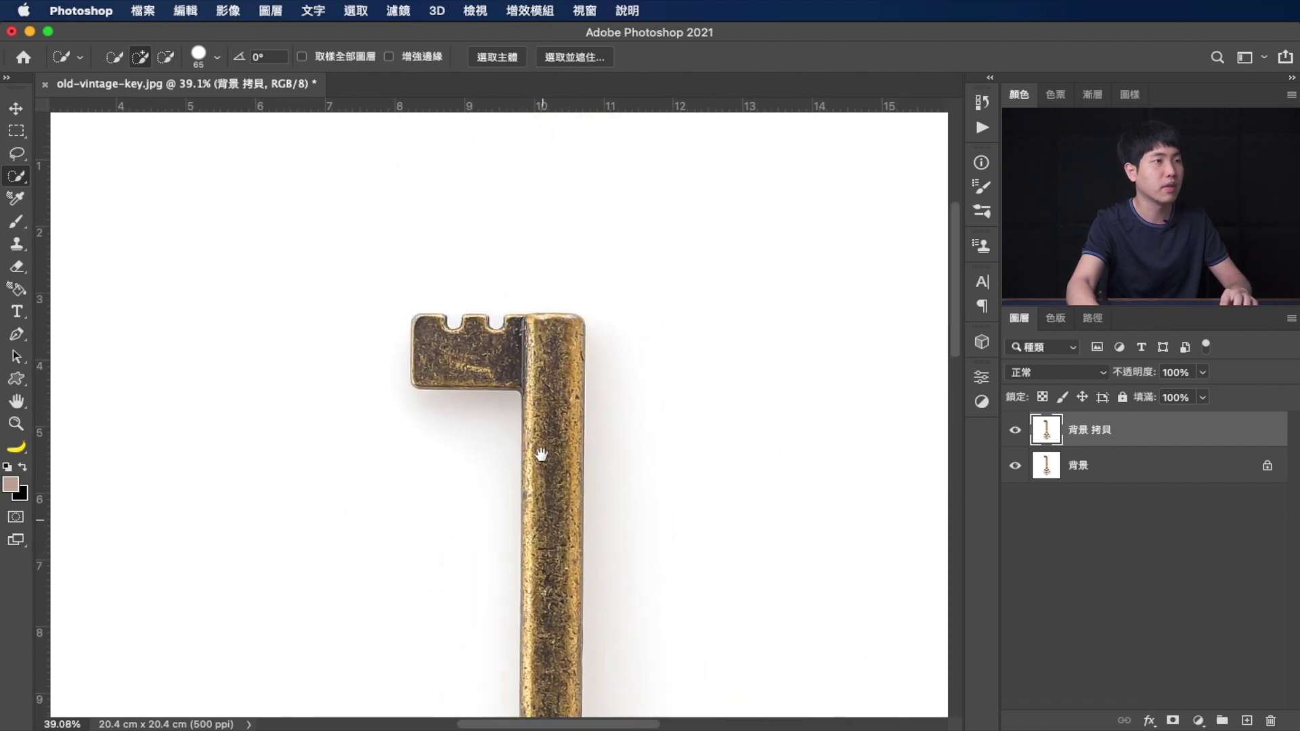
# With a smaller brush, refine the selection along the key head's edge and top notches.
pyautogui.scroll(5, 540, 487)
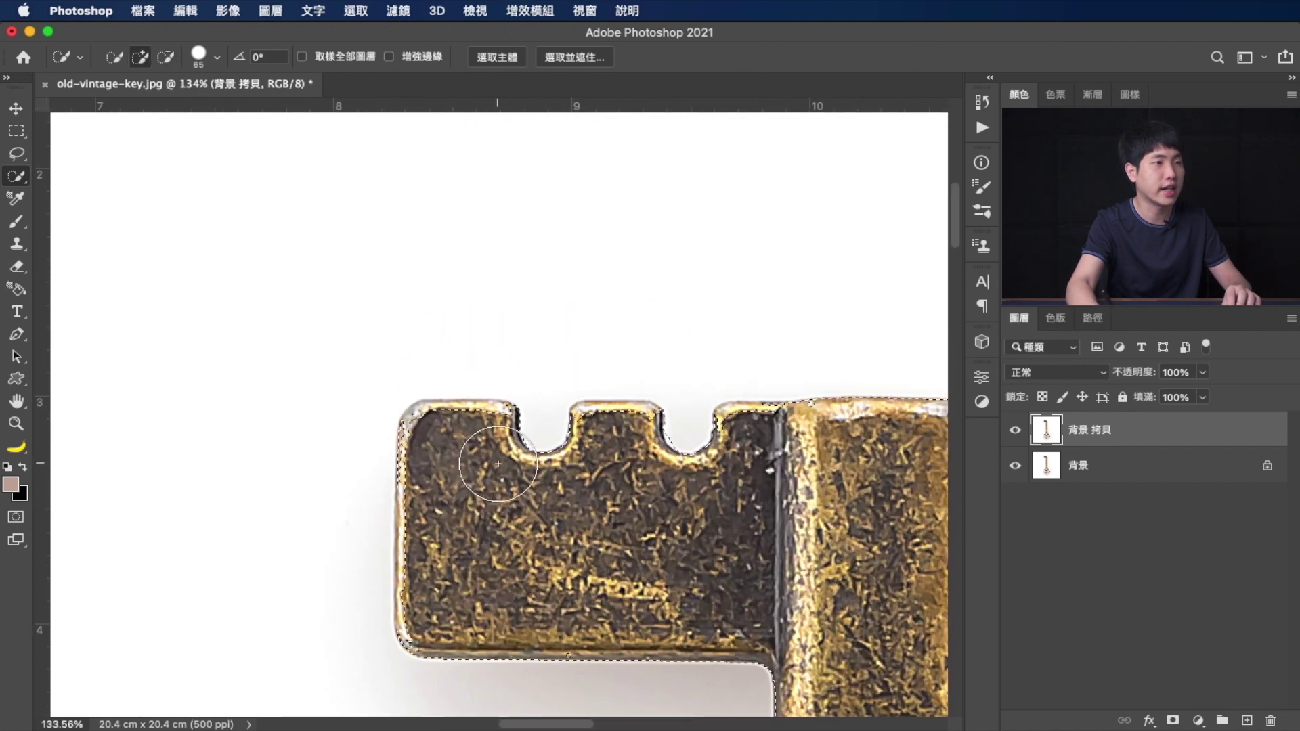
pyautogui.moveTo(477, 441); pyautogui.dragTo(451, 447)
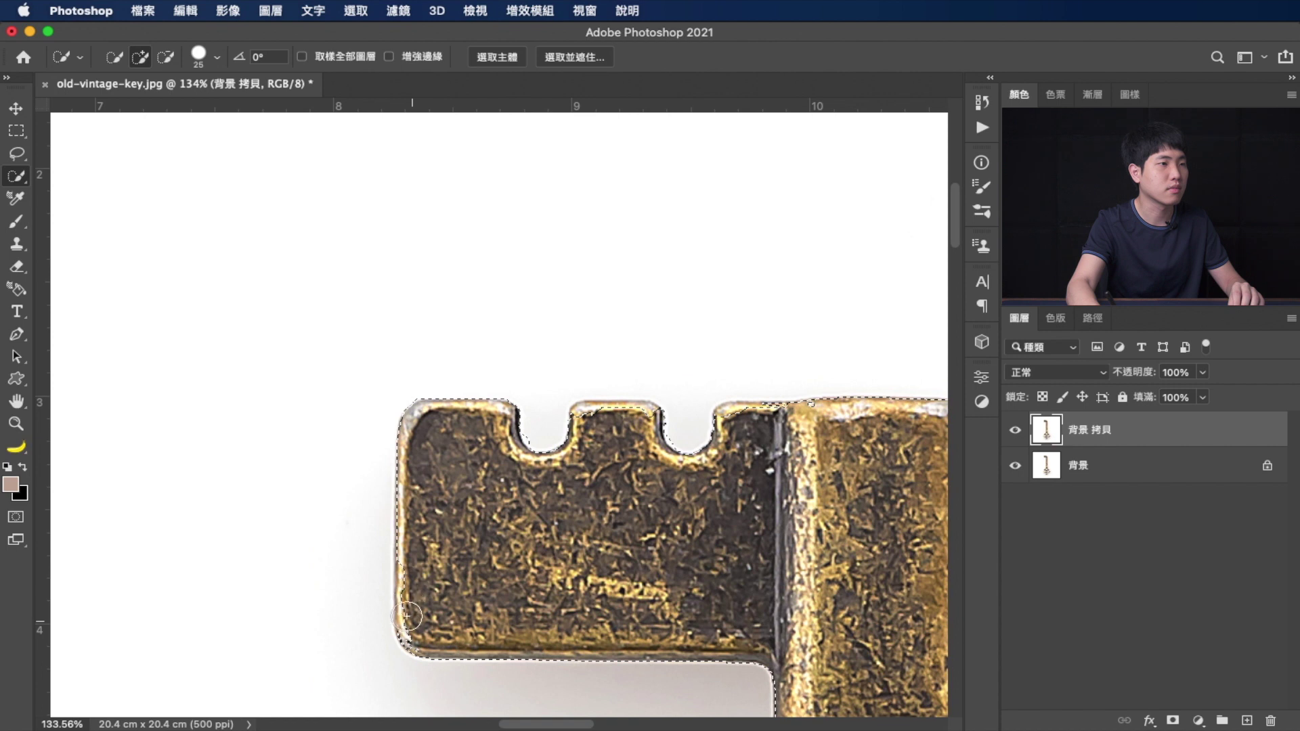
pyautogui.moveTo(405, 579); pyautogui.dragTo(594, 424)
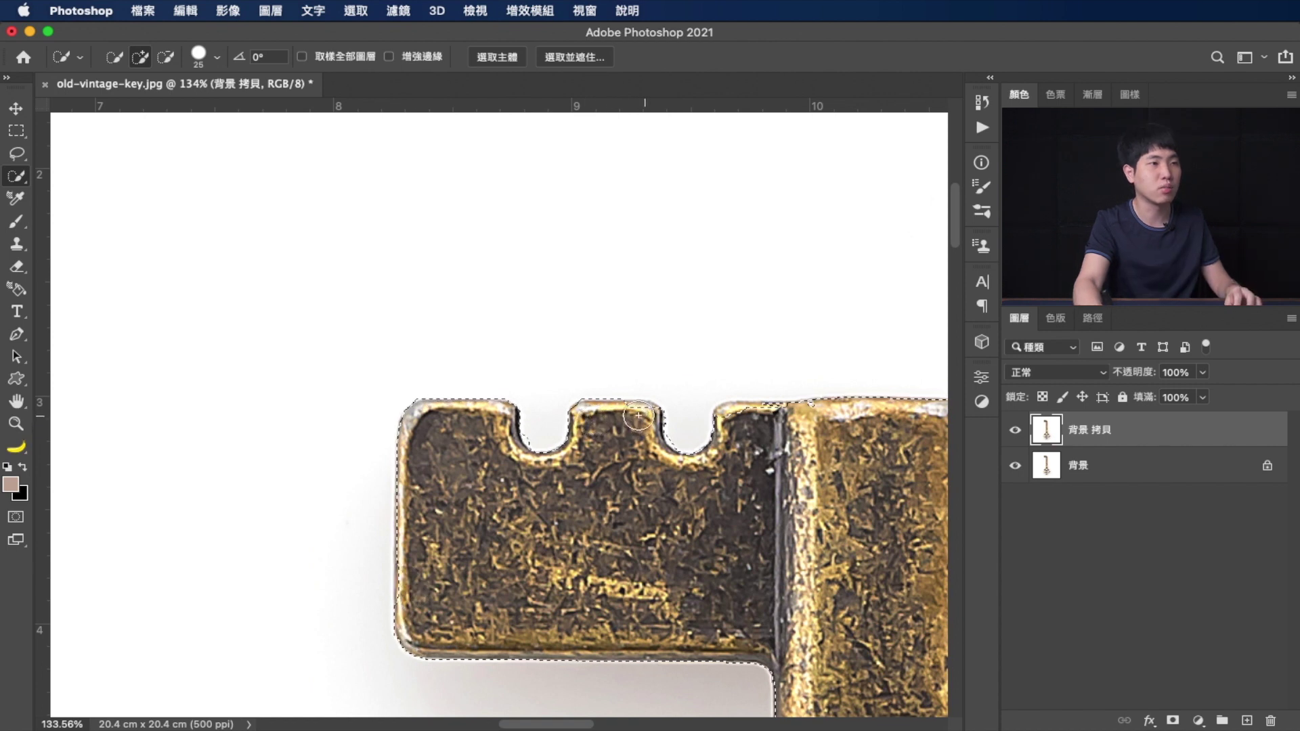
pyautogui.moveTo(648, 421); pyautogui.dragTo(735, 411)
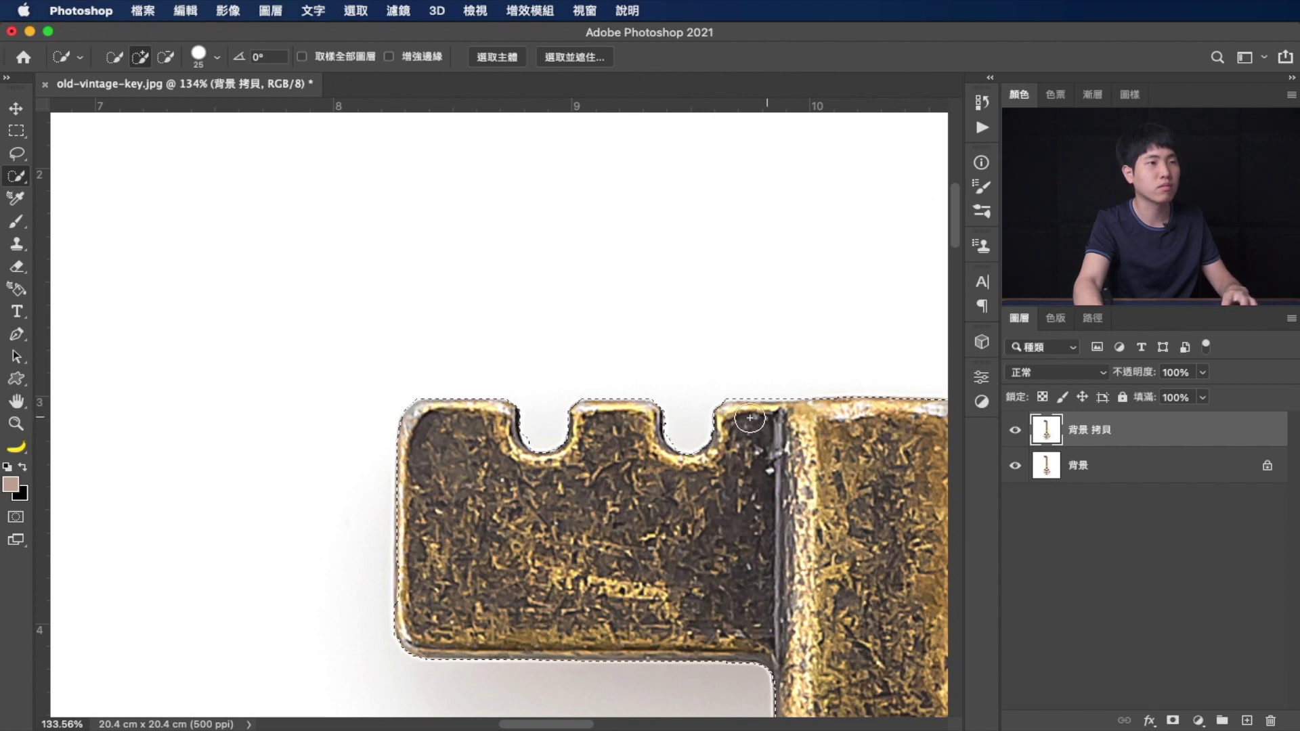
# Trim overflow near the shaft top, then mask the copied layer to the key selection.
pyautogui.moveTo(725, 463); pyautogui.dragTo(563, 472)
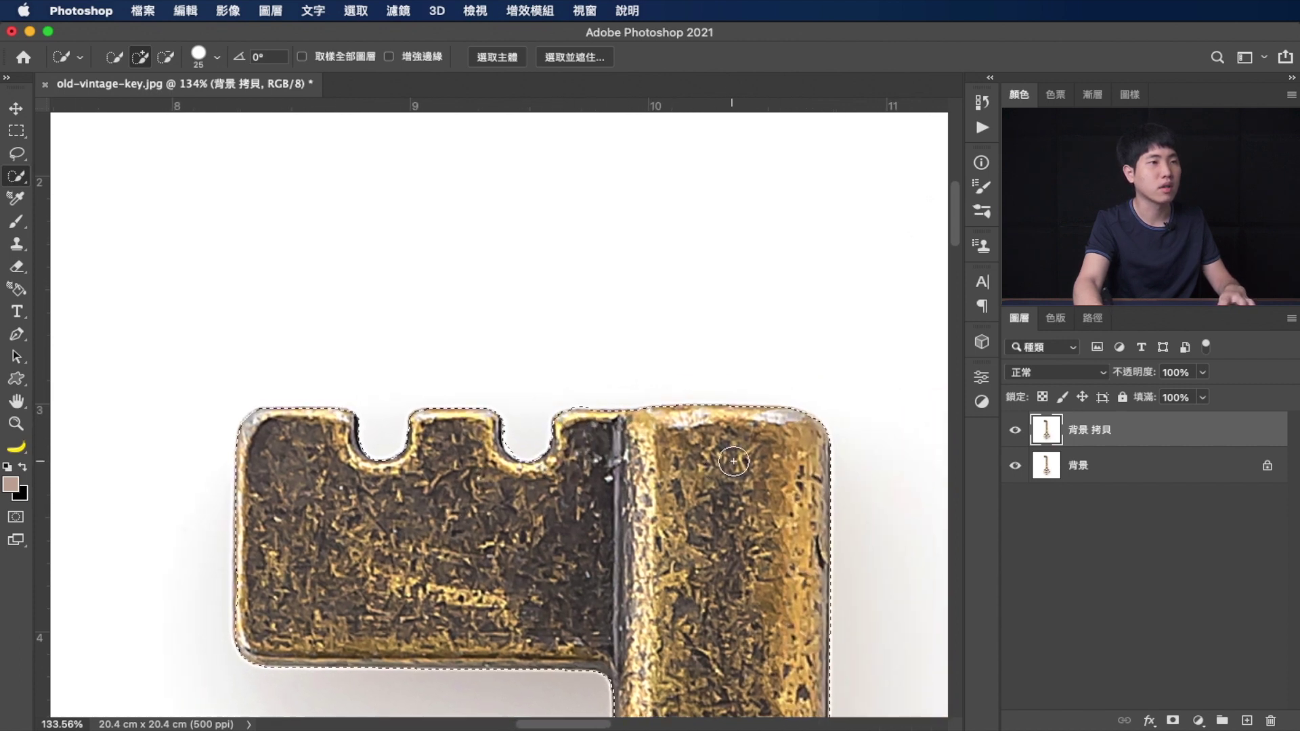
pyautogui.press('alt')
pyautogui.scroll(-5, 539, 579)
pyautogui.moveTo(539, 579); pyautogui.dragTo(514, 403)
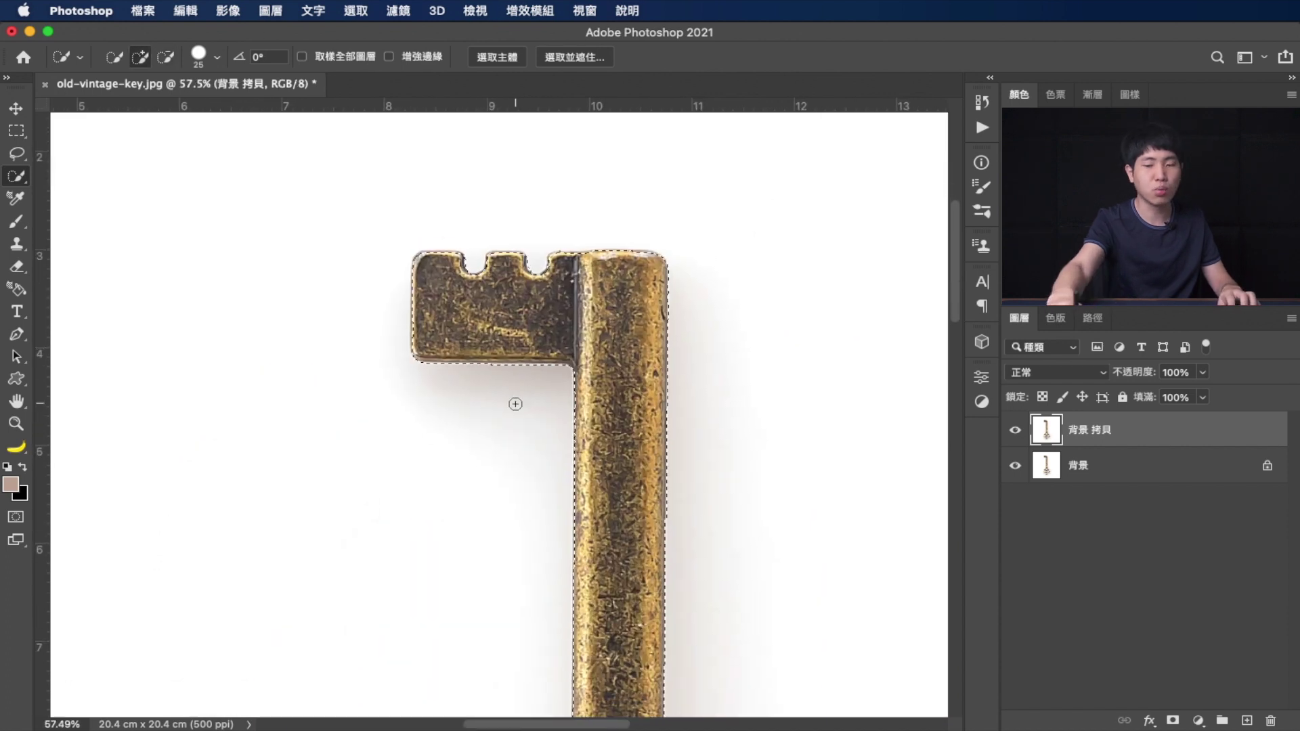
pyautogui.hotkey('ctrl', '0')
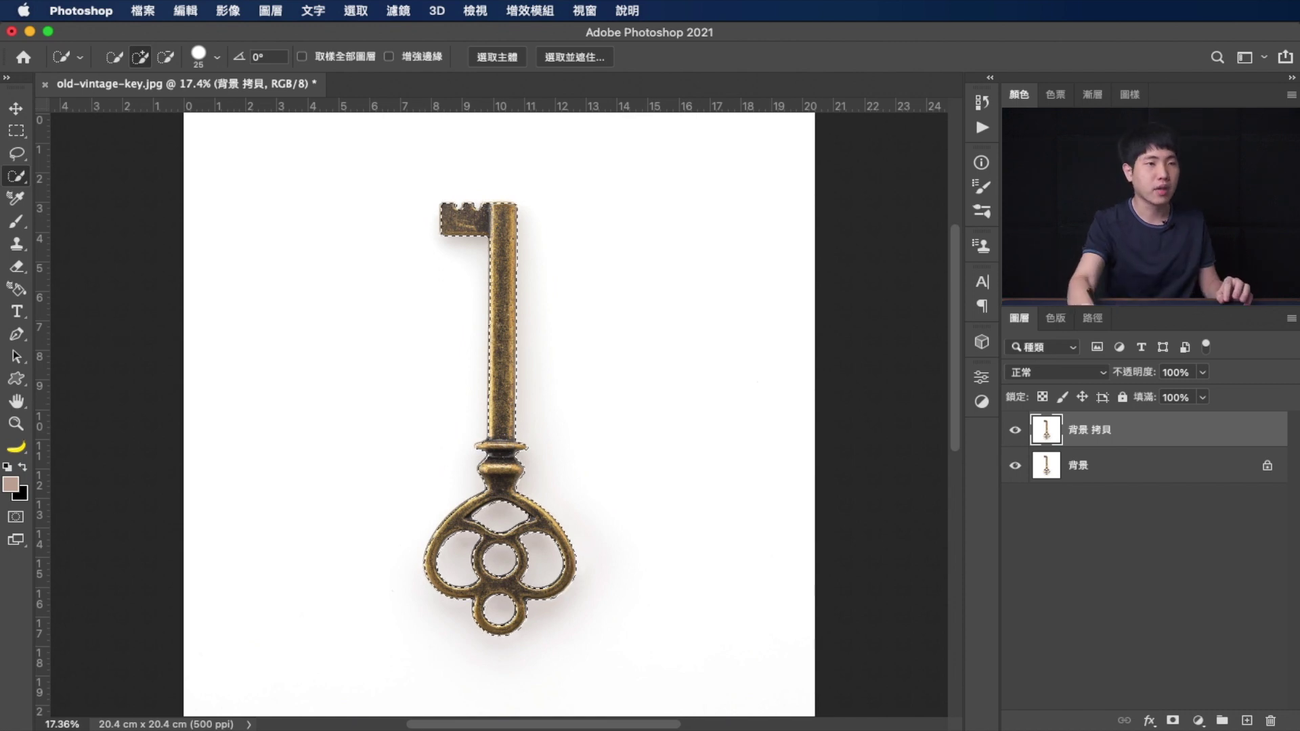
pyautogui.click(1173, 720)
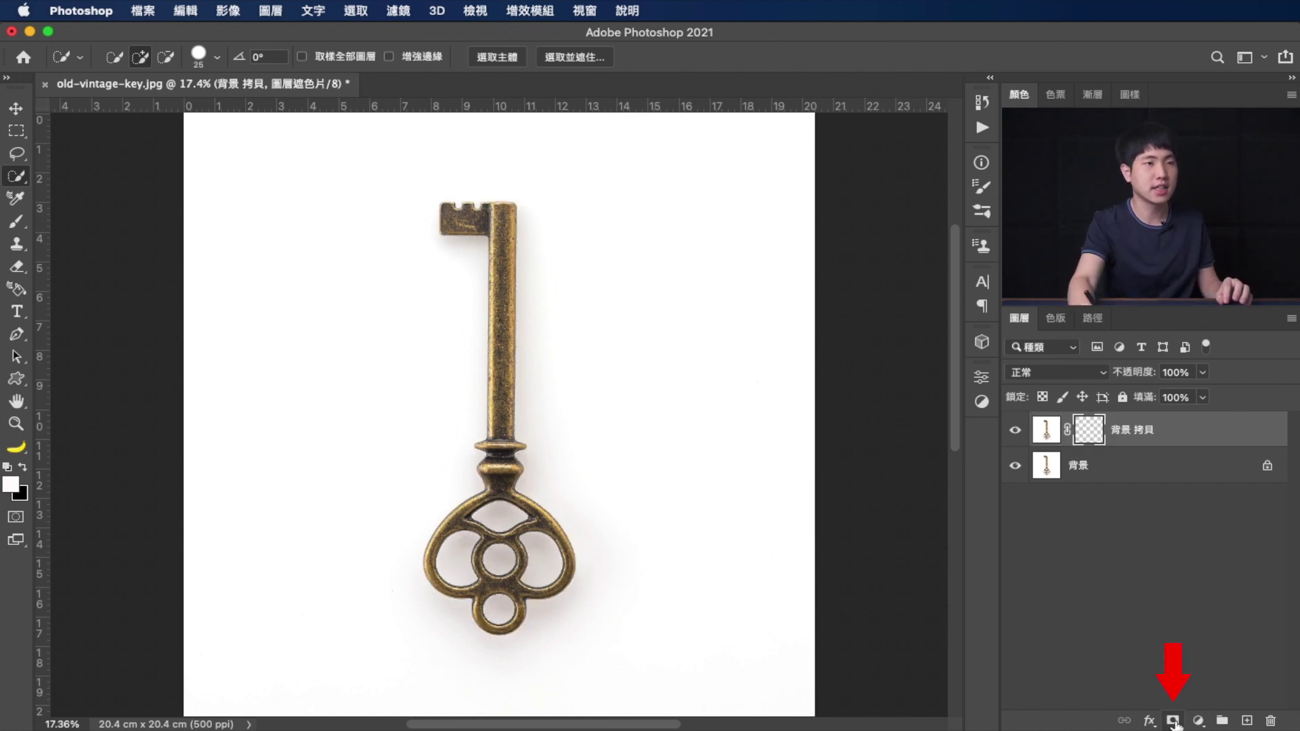
# Add a black Solid Color fill layer above the original background layer.
pyautogui.click(1134, 480)
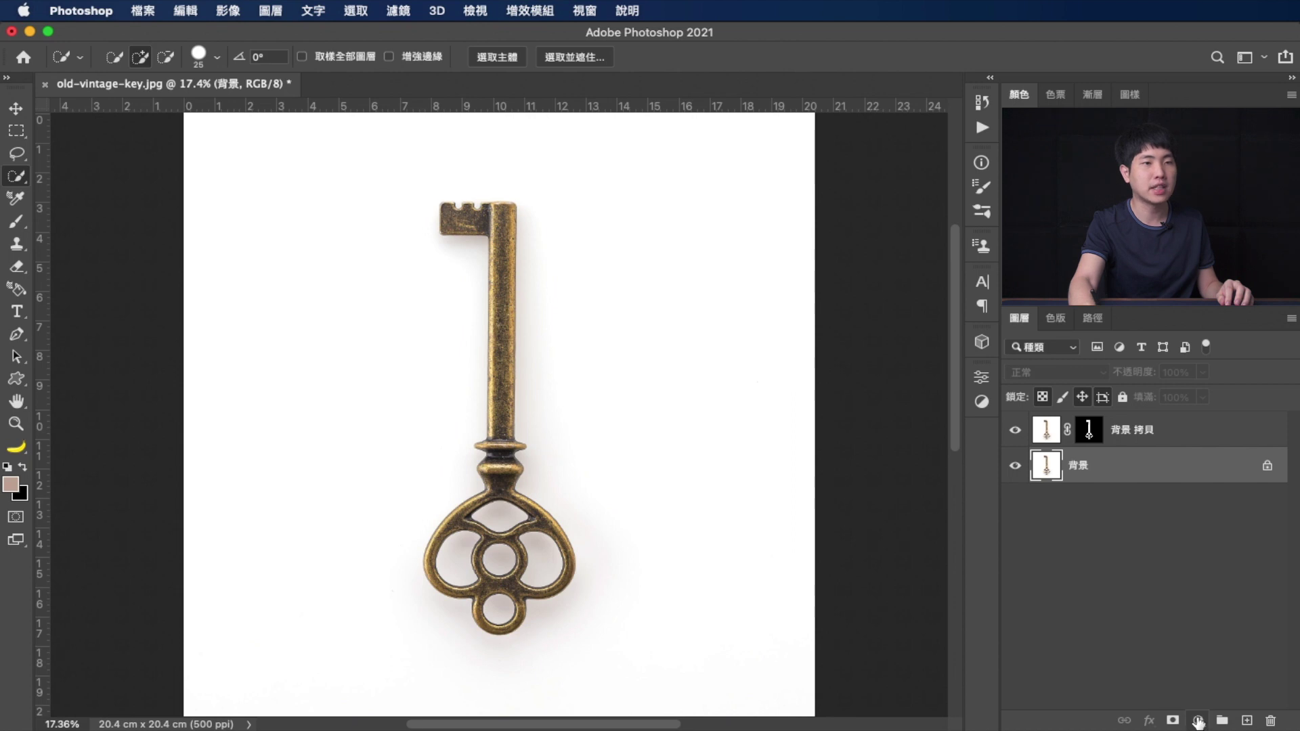
pyautogui.click(1197, 721)
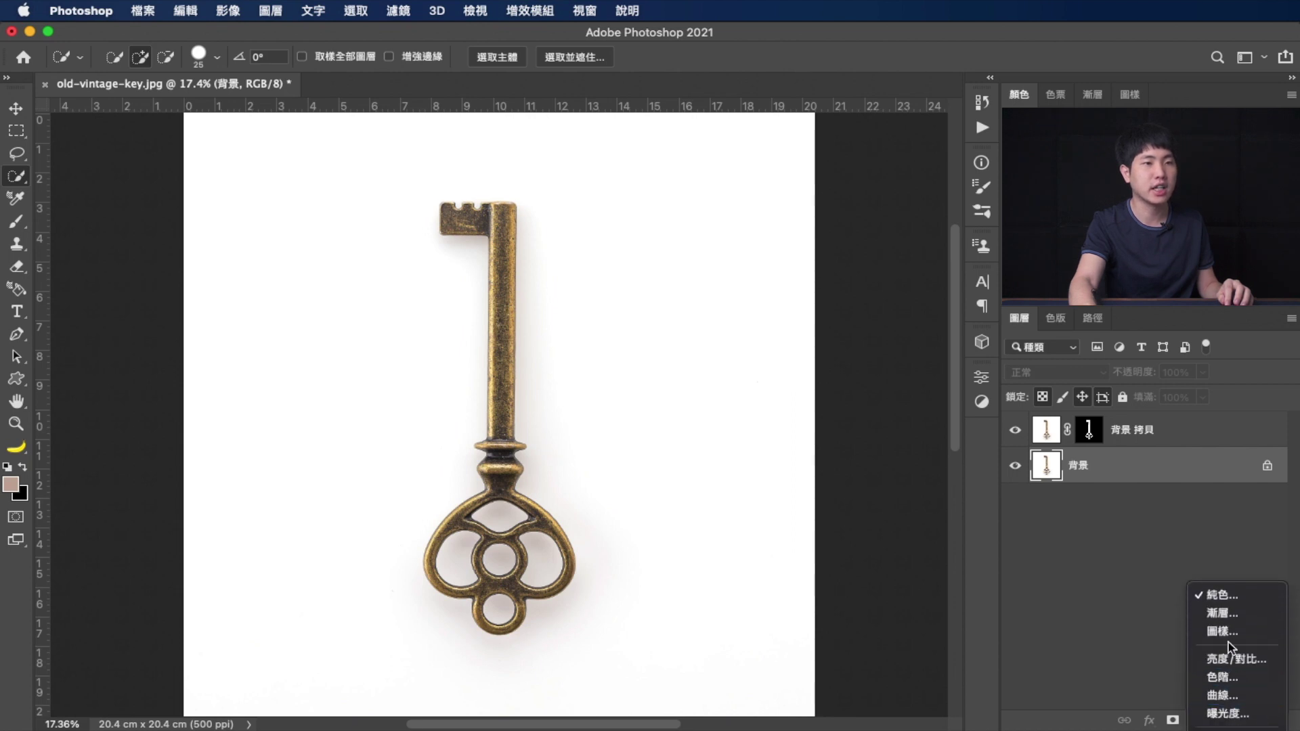
pyautogui.click(1216, 602)
pyautogui.click(504, 608)
pyautogui.press('Return')
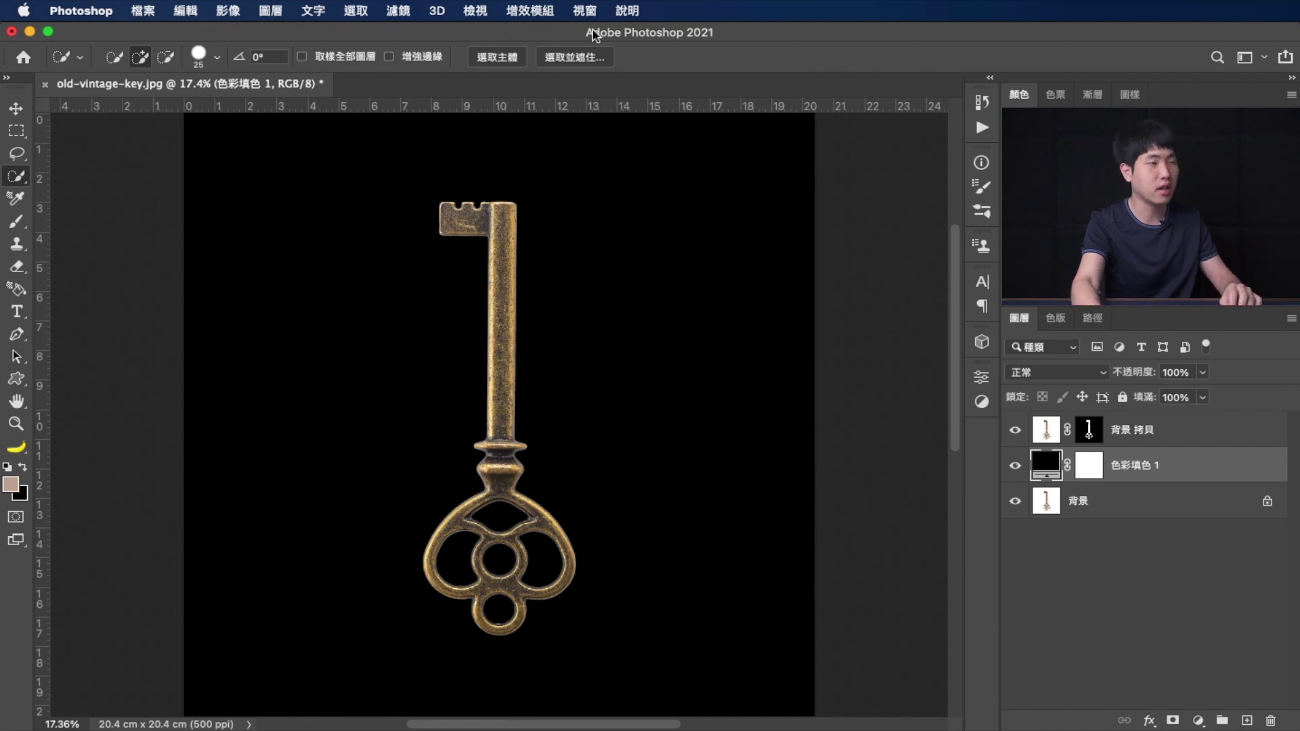
# Zoom to the key top and open the copy layer's mask in Select and Mask.
pyautogui.moveTo(427, 200); pyautogui.dragTo(339, 316)
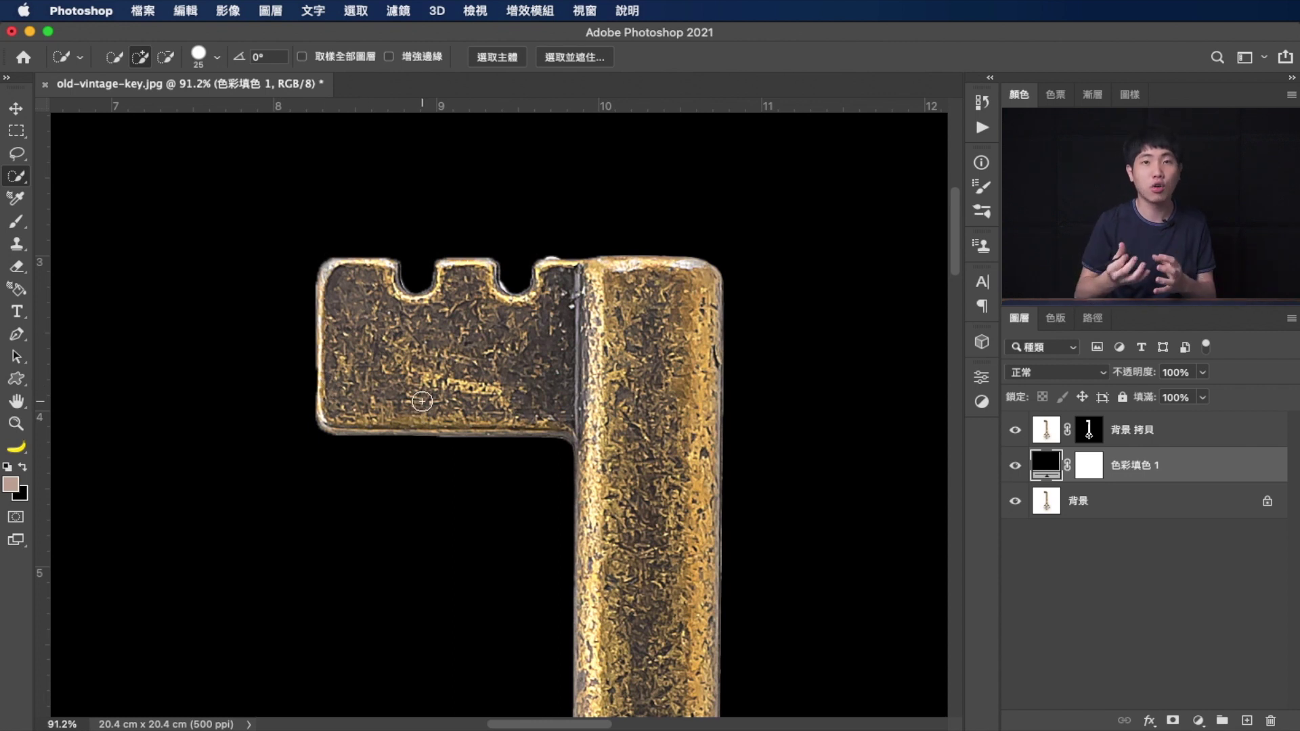
pyautogui.click(1090, 436)
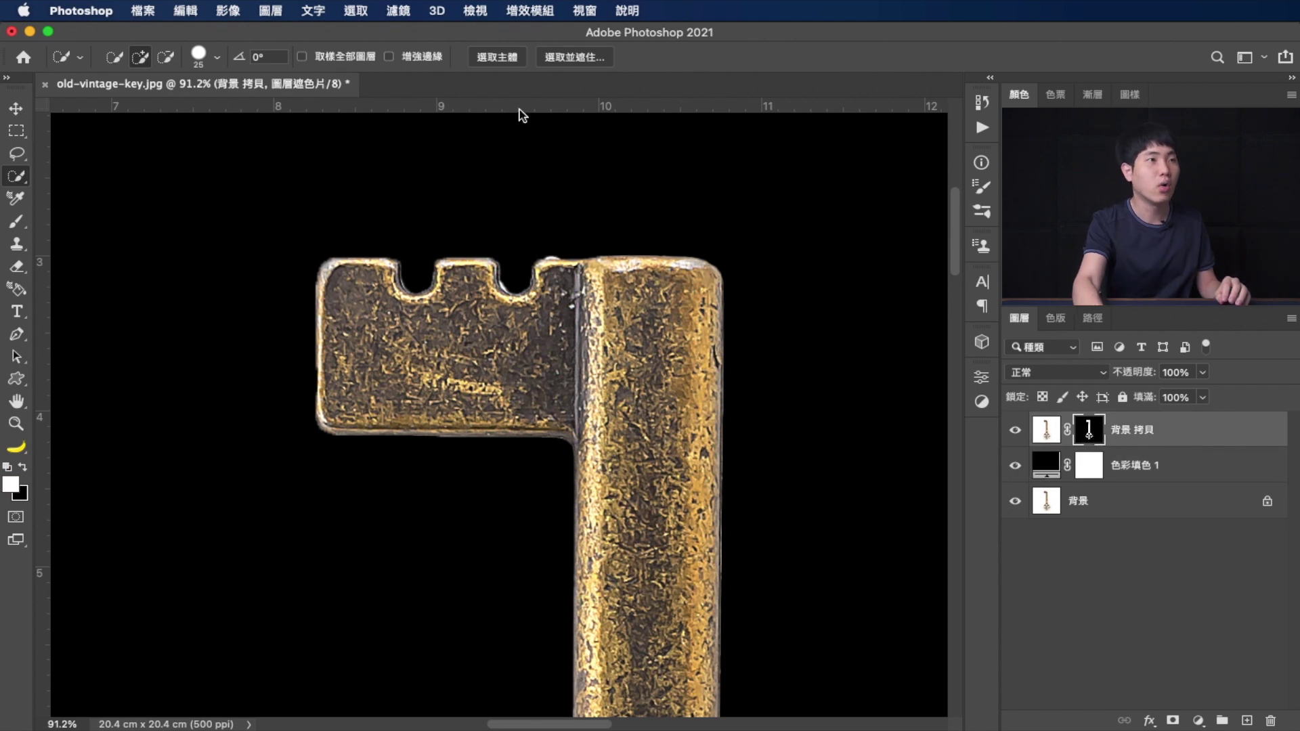
pyautogui.click(580, 61)
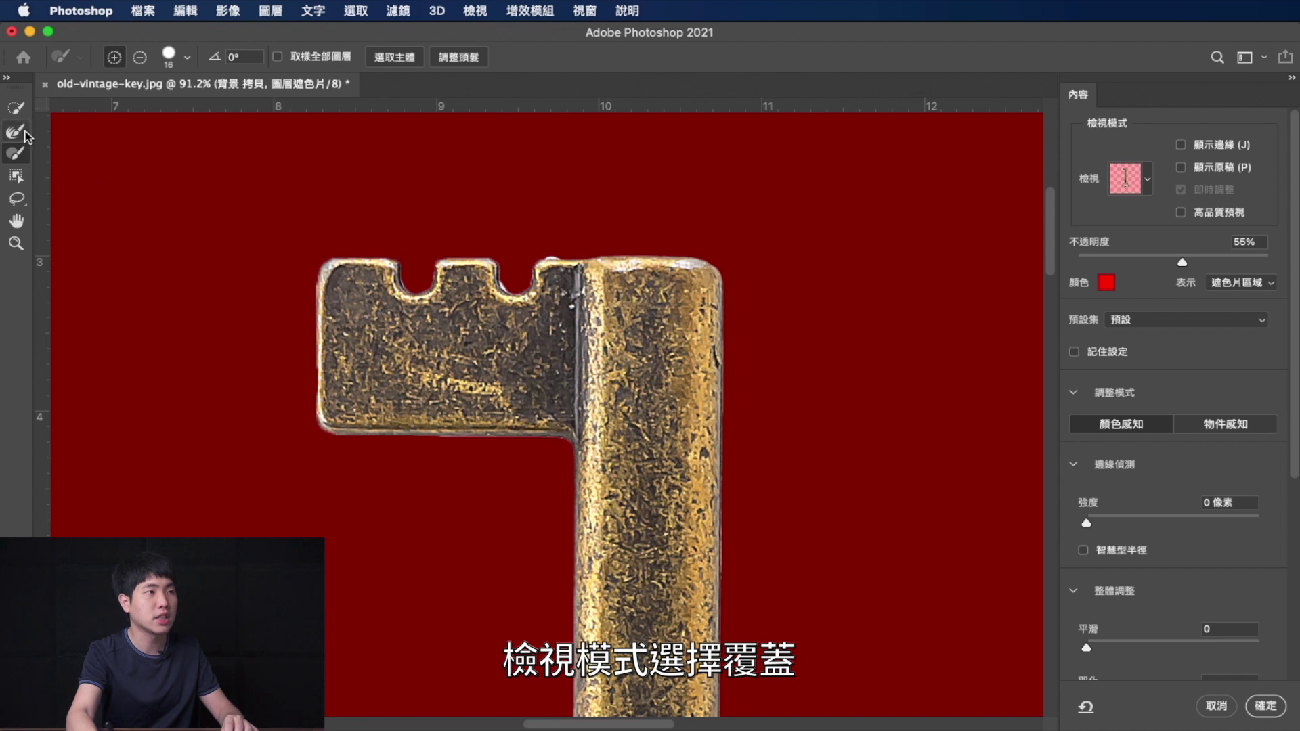
# Paint along the key head's notches with the Refine Edge Brush, subtracting with Alt.
pyautogui.click(16, 153)
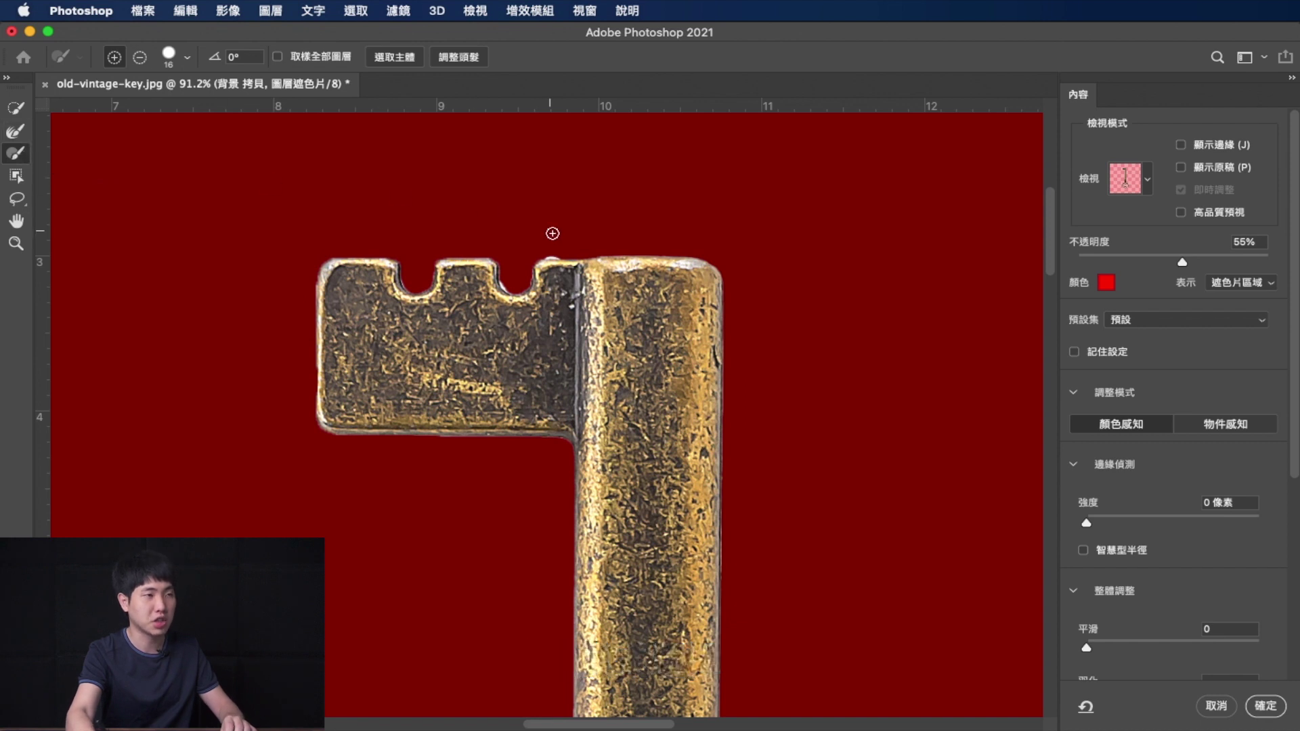
pyautogui.press('alt')
pyautogui.scroll(3, 543, 238)
pyautogui.scroll(3, 543, 238)
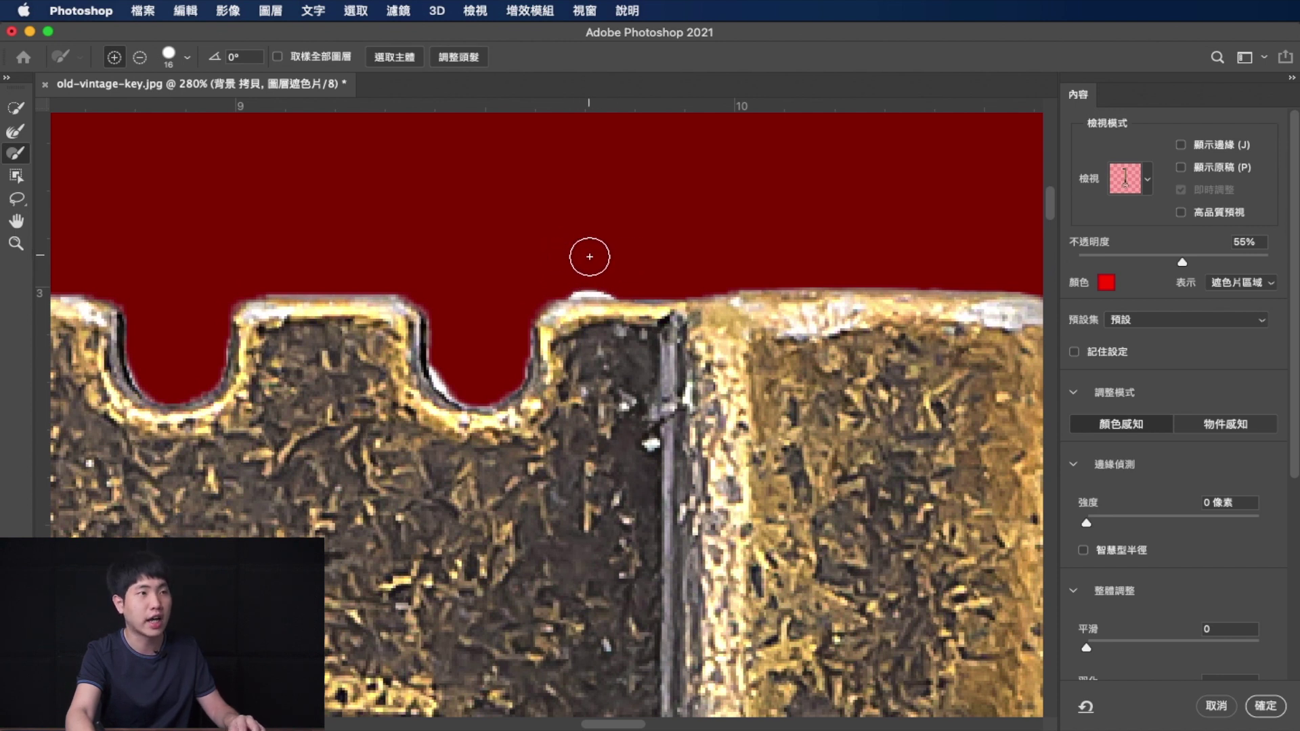
pyautogui.press('alt')
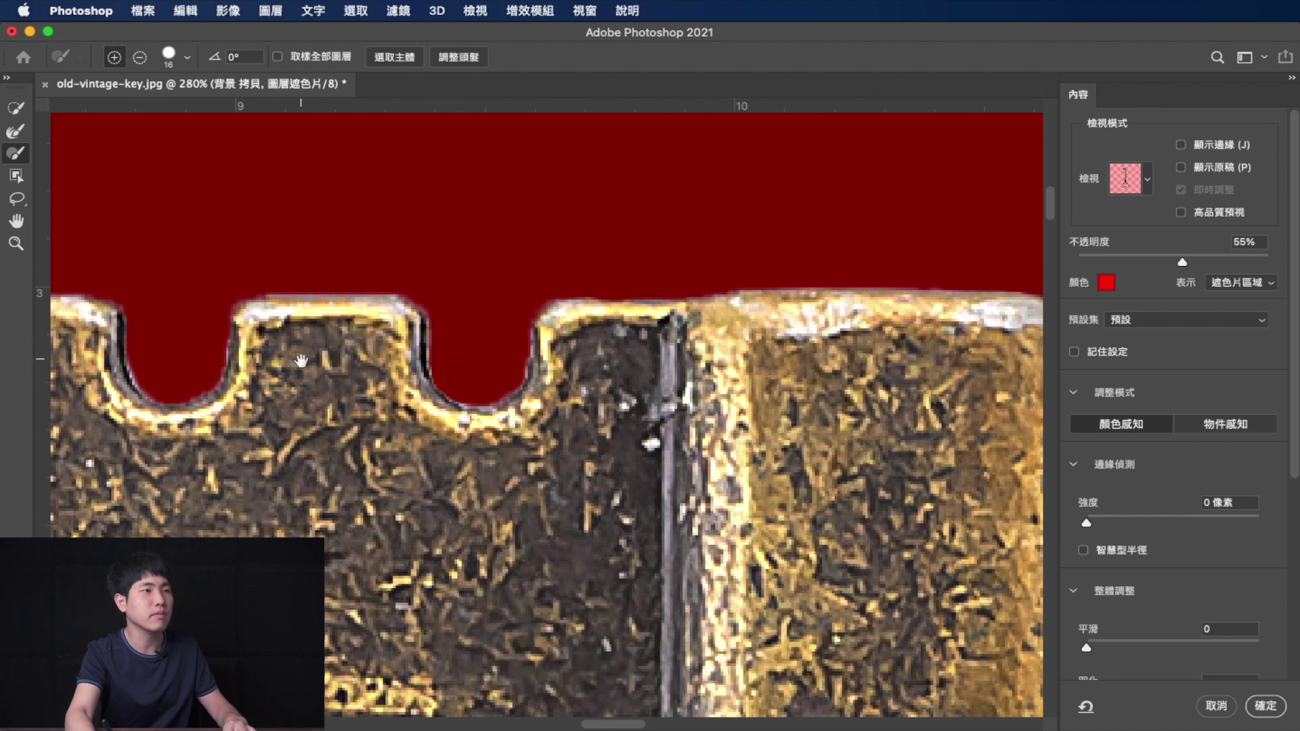
pyautogui.moveTo(175, 339); pyautogui.dragTo(443, 312)
pyautogui.press('alt')
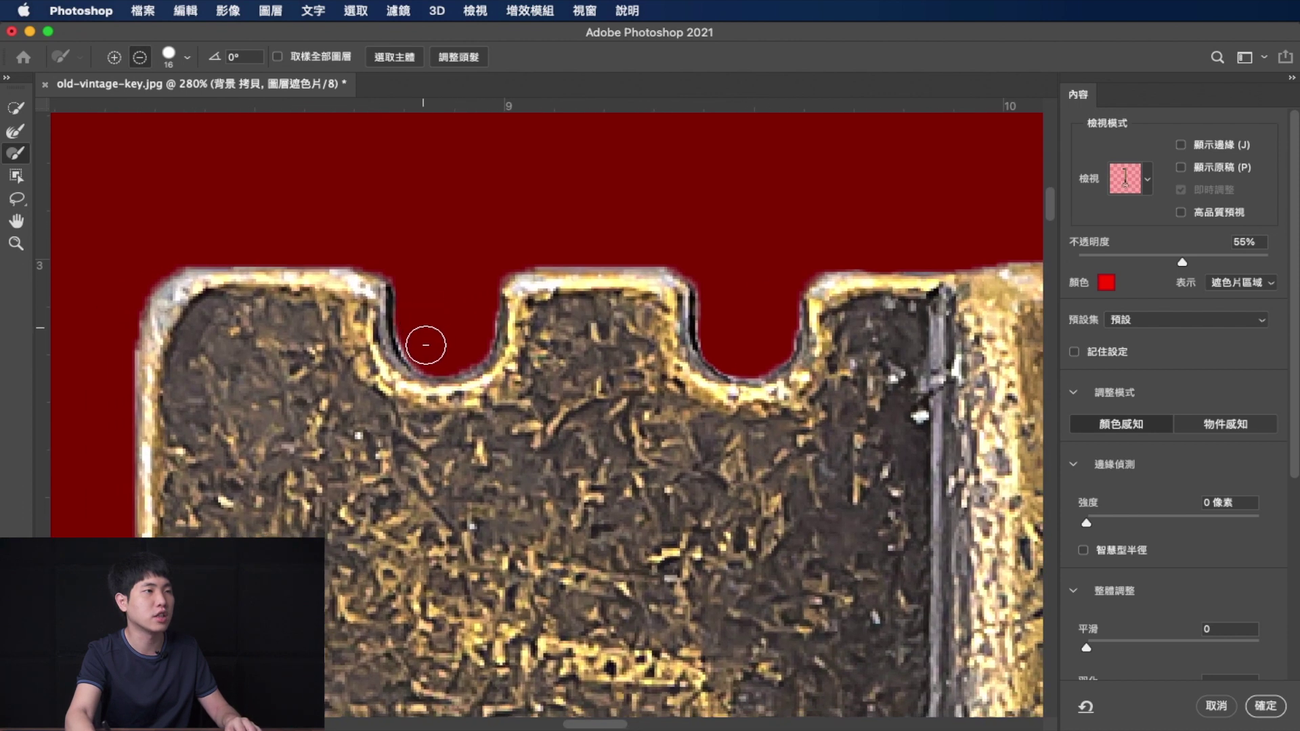
# Brush the right edge of the key stem and the remaining head outline.
pyautogui.scroll(-5, 421, 337)
pyautogui.hscroll(-5, 421, 338)
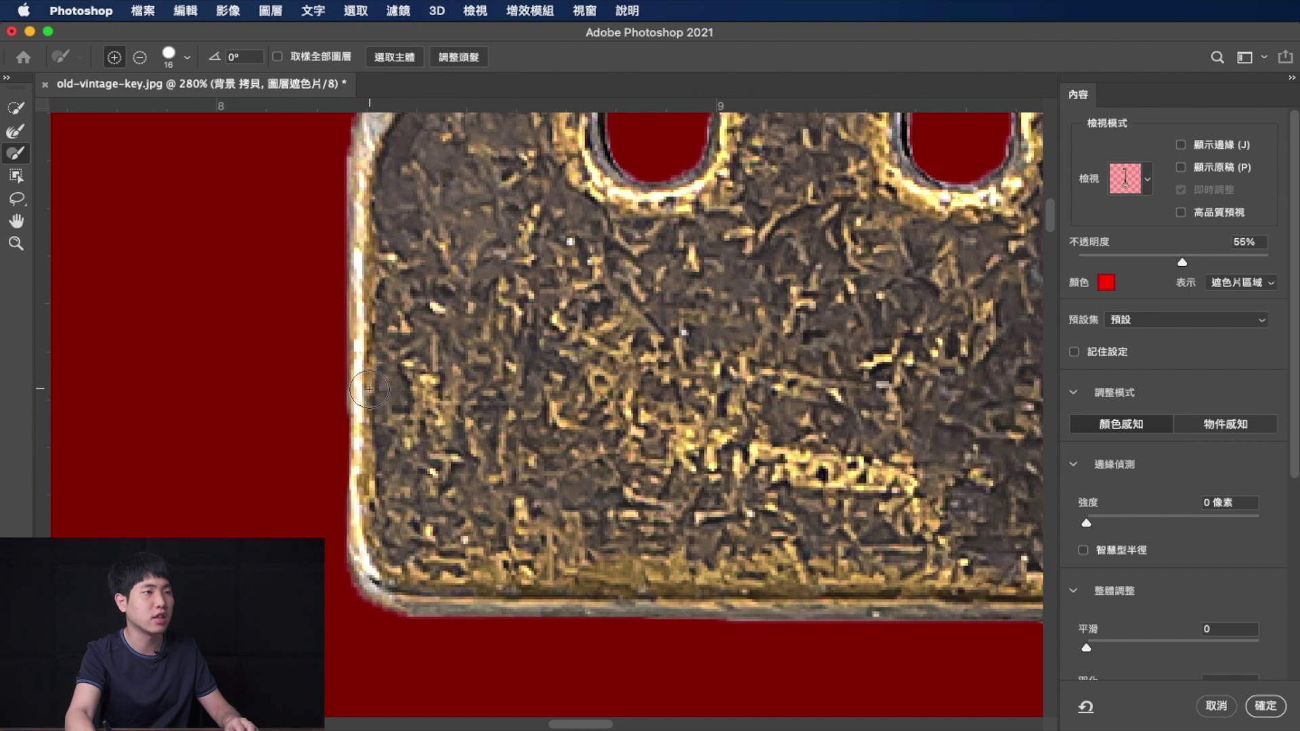
pyautogui.scroll(-3, 388, 423)
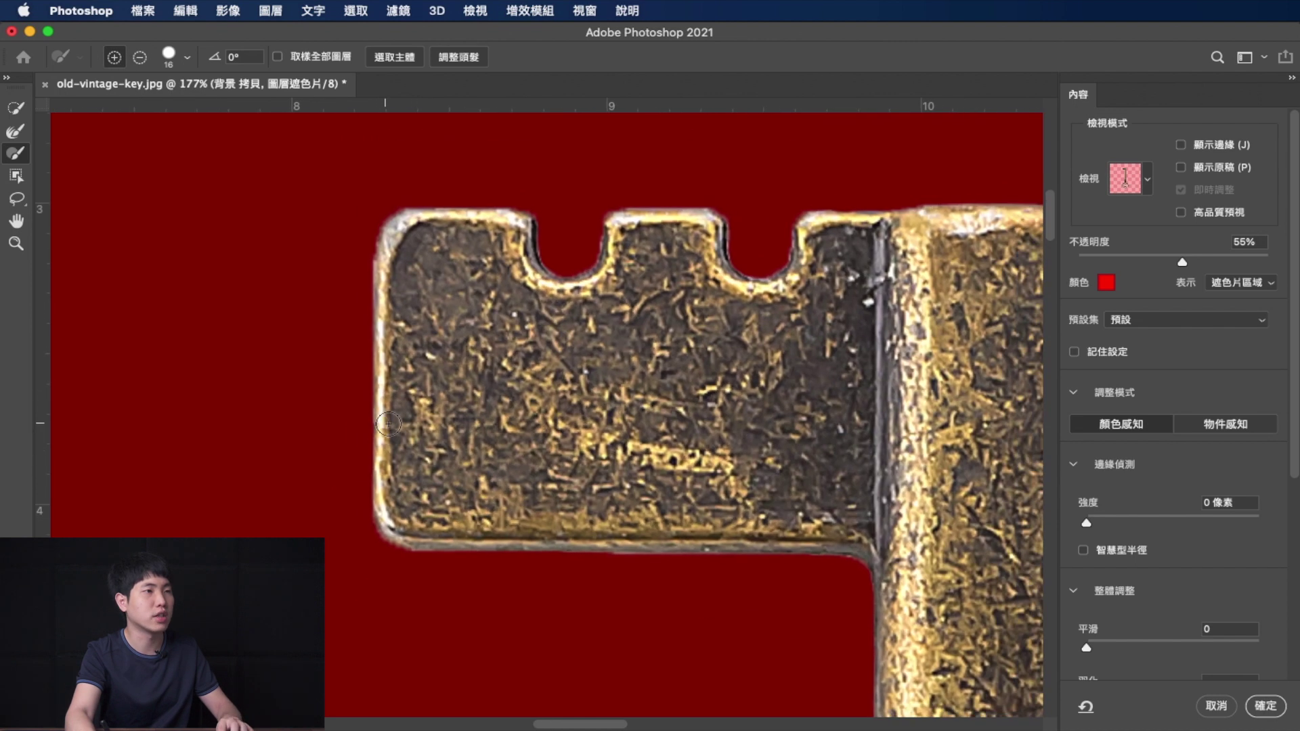
pyautogui.scroll(-3, 474, 399)
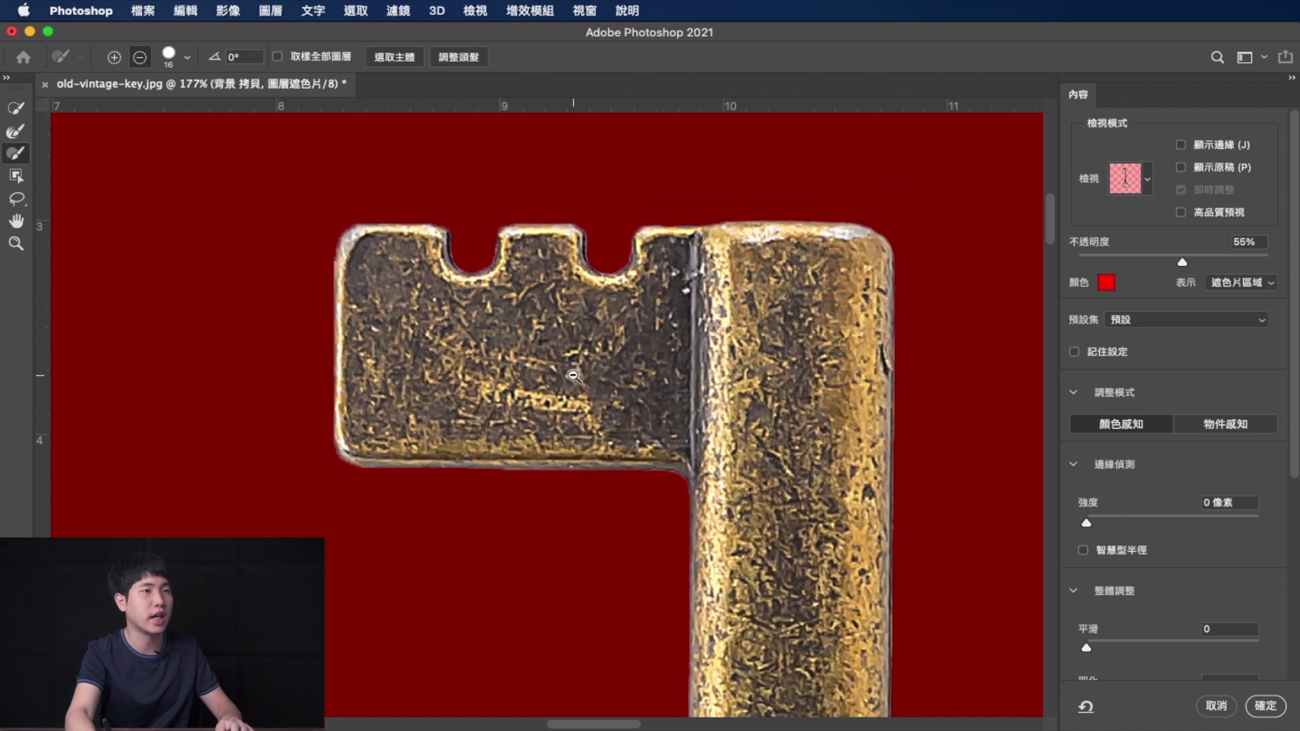
pyautogui.scroll(2, 909, 369)
pyautogui.moveTo(881, 353); pyautogui.dragTo(818, 347)
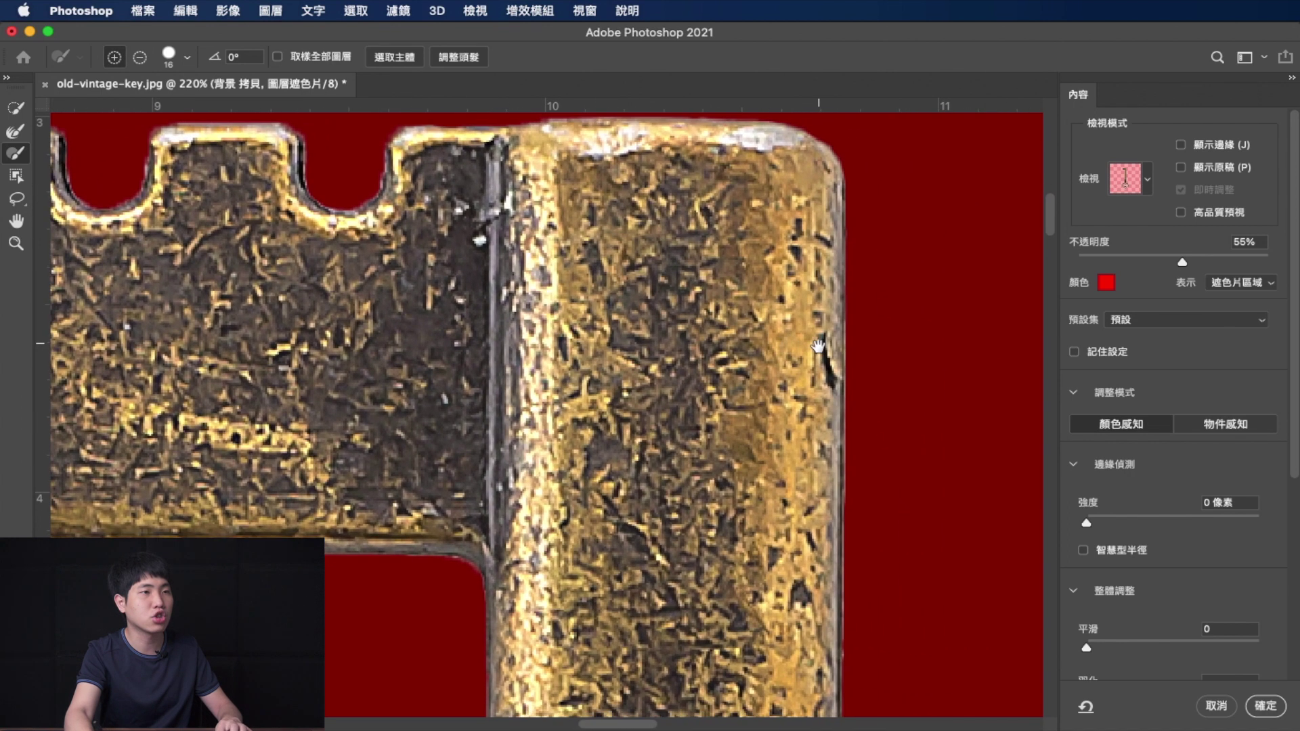
pyautogui.moveTo(663, 497); pyautogui.dragTo(831, 522)
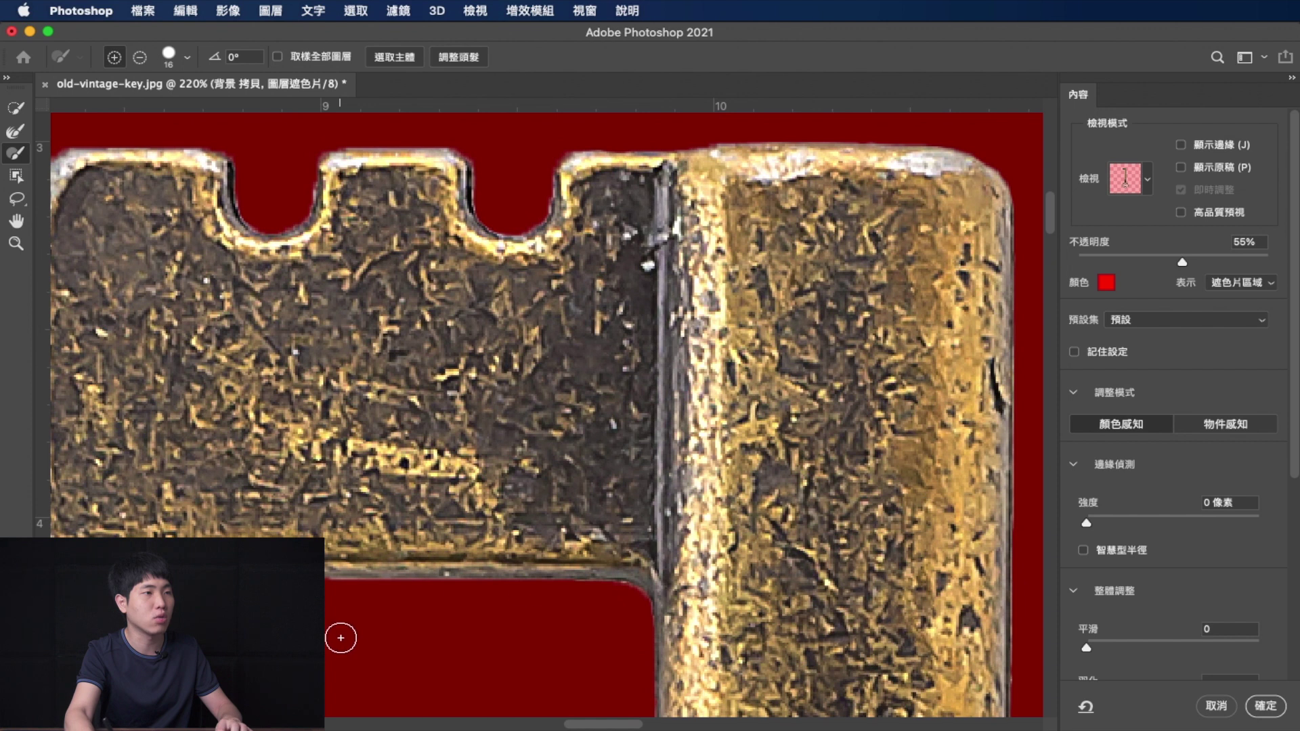
pyautogui.scroll(-2, 407, 400)
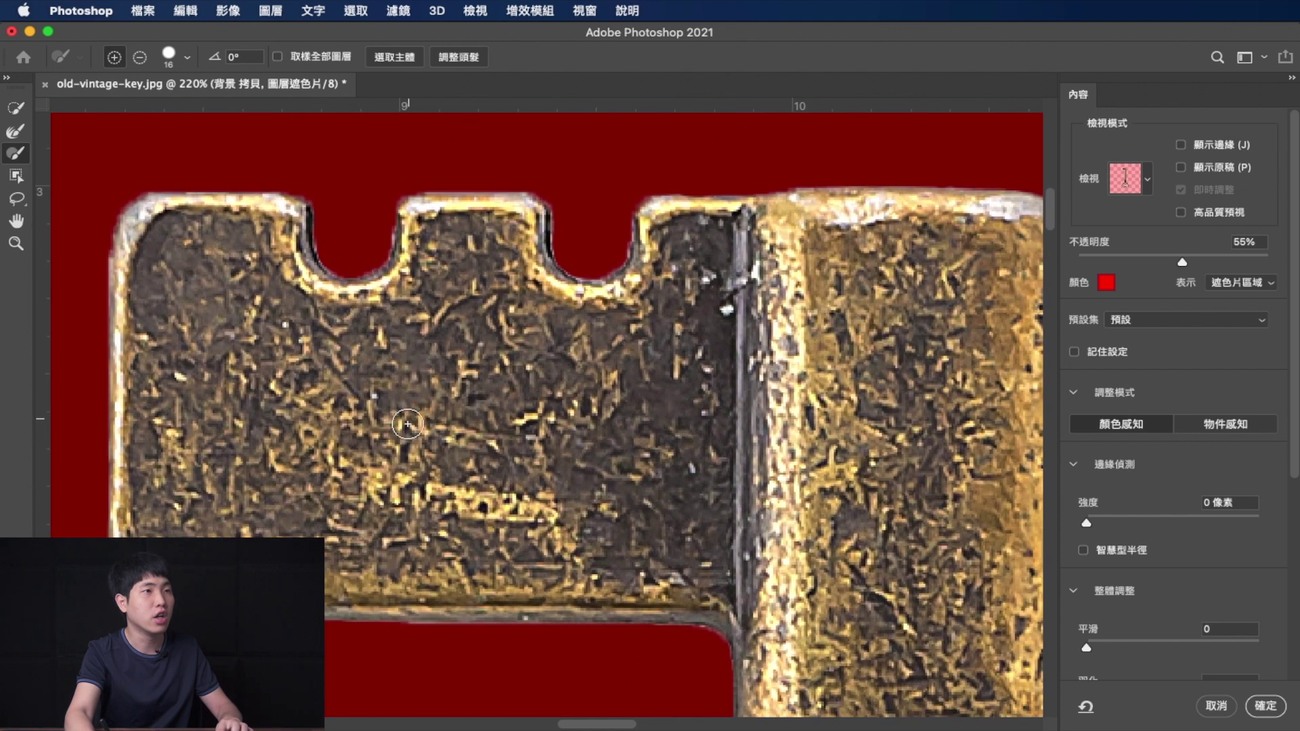
pyautogui.scroll(-1, 521, 435)
pyautogui.hscroll(3, 467, 480)
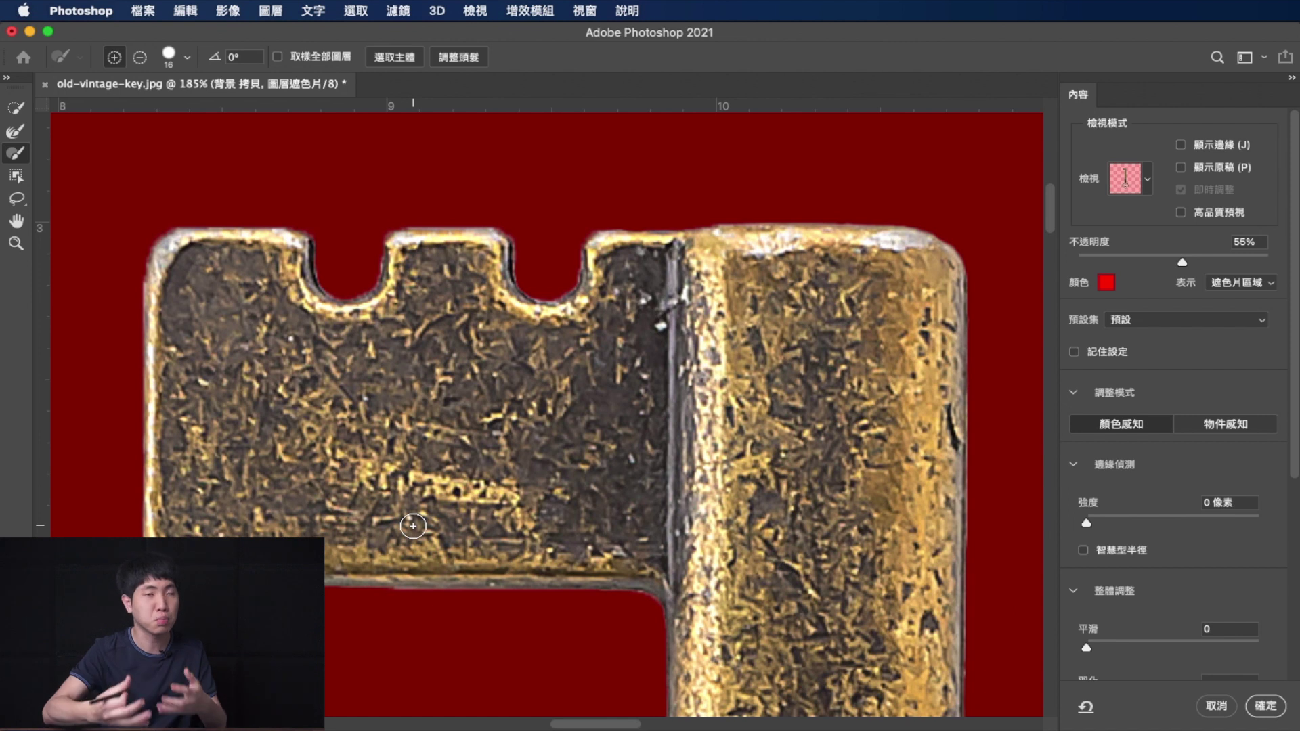
pyautogui.scroll(-5, 1102, 403)
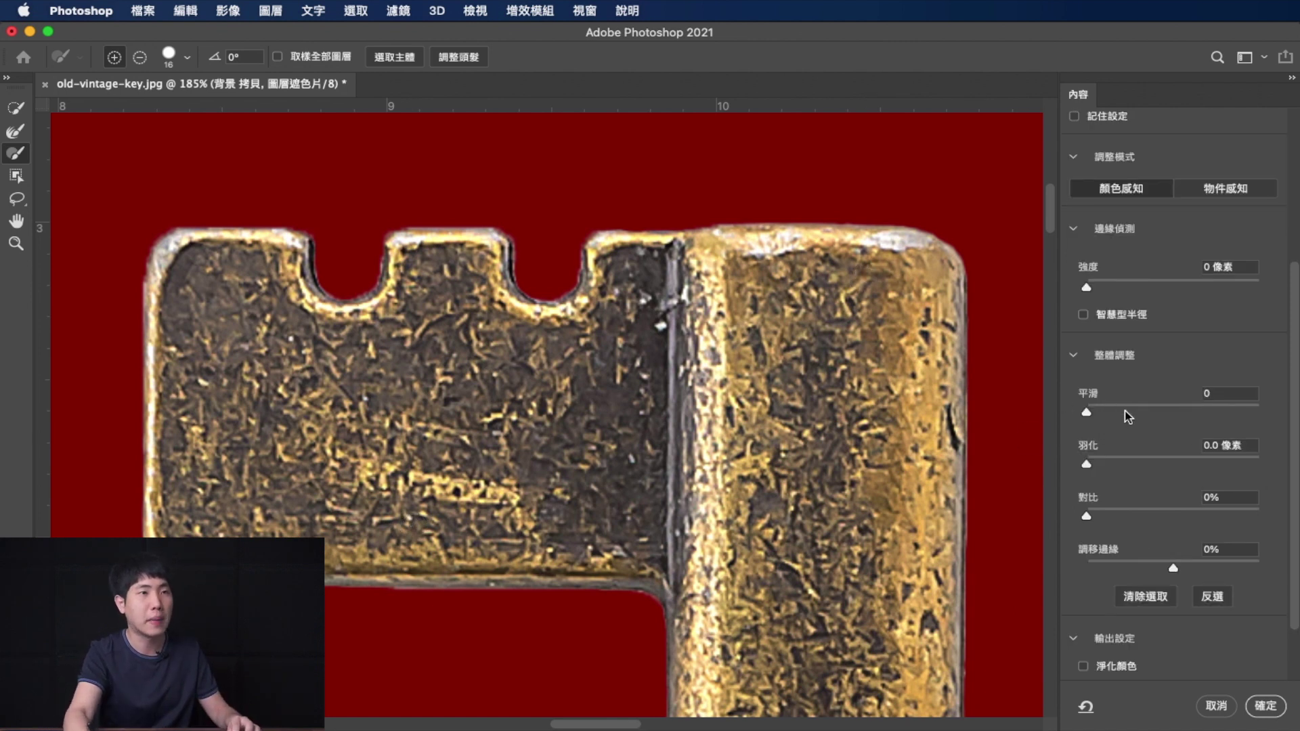
# Set the mask's Smooth to 45 and Feather to 1.3 px.
pyautogui.click(1122, 407)
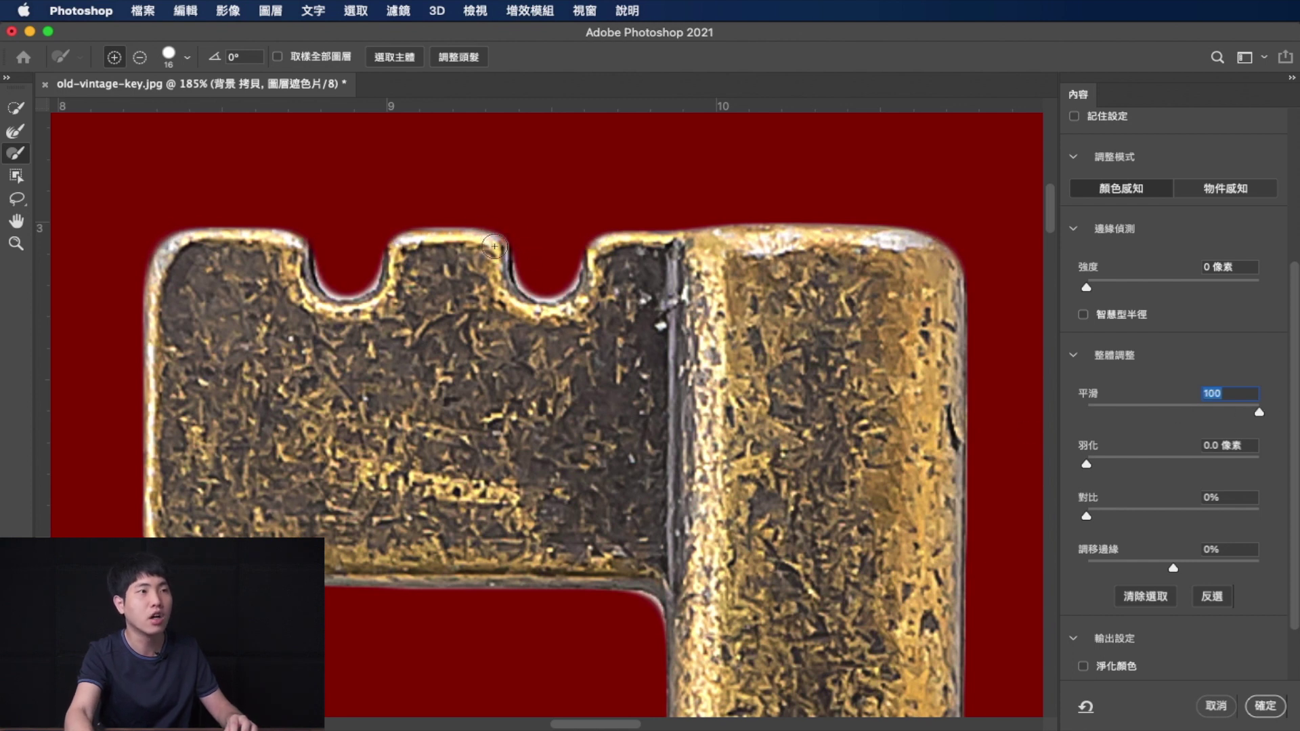
pyautogui.click(1164, 409)
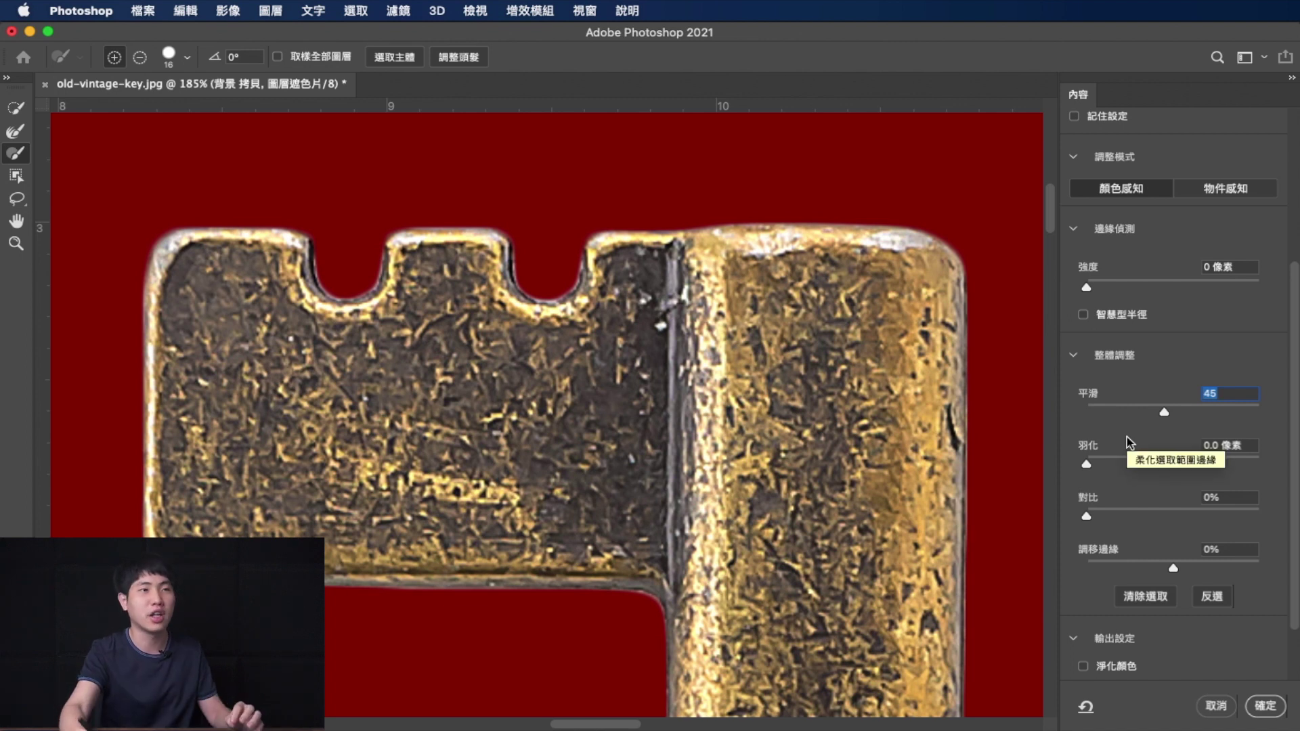
pyautogui.click(1115, 470)
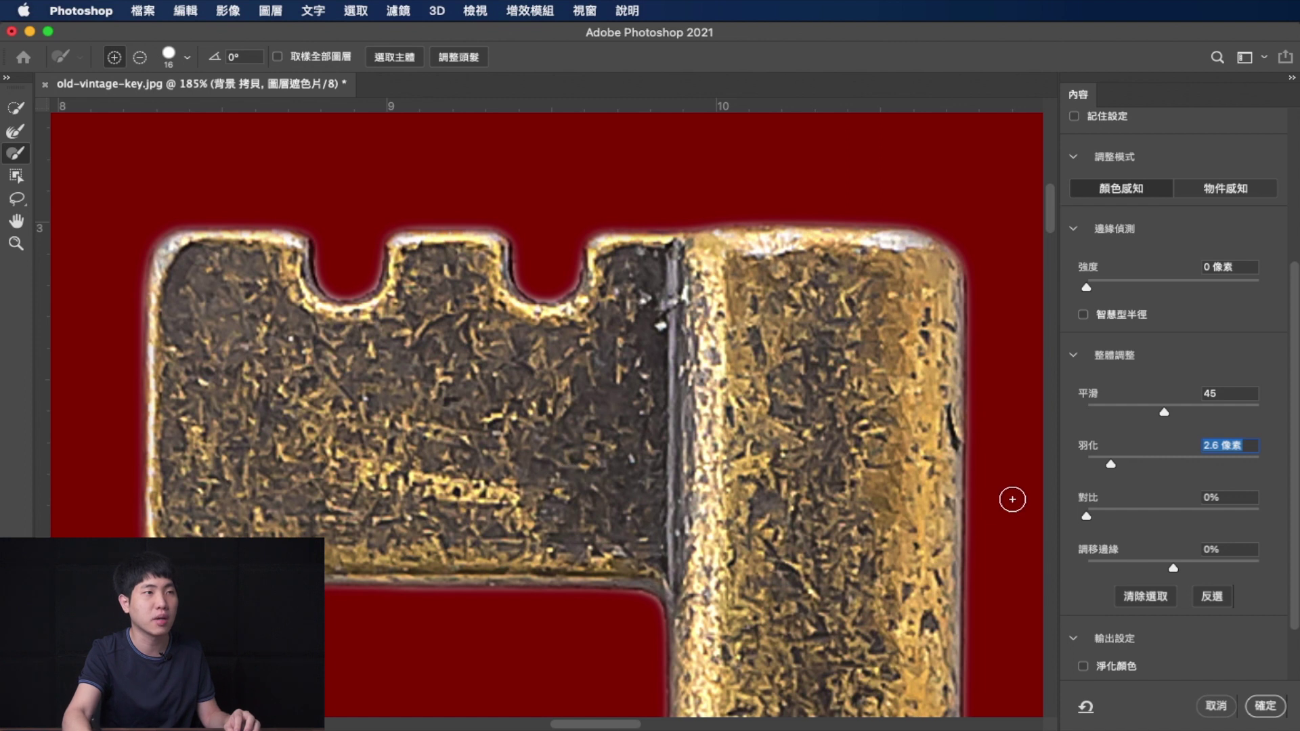
pyautogui.click(1214, 457)
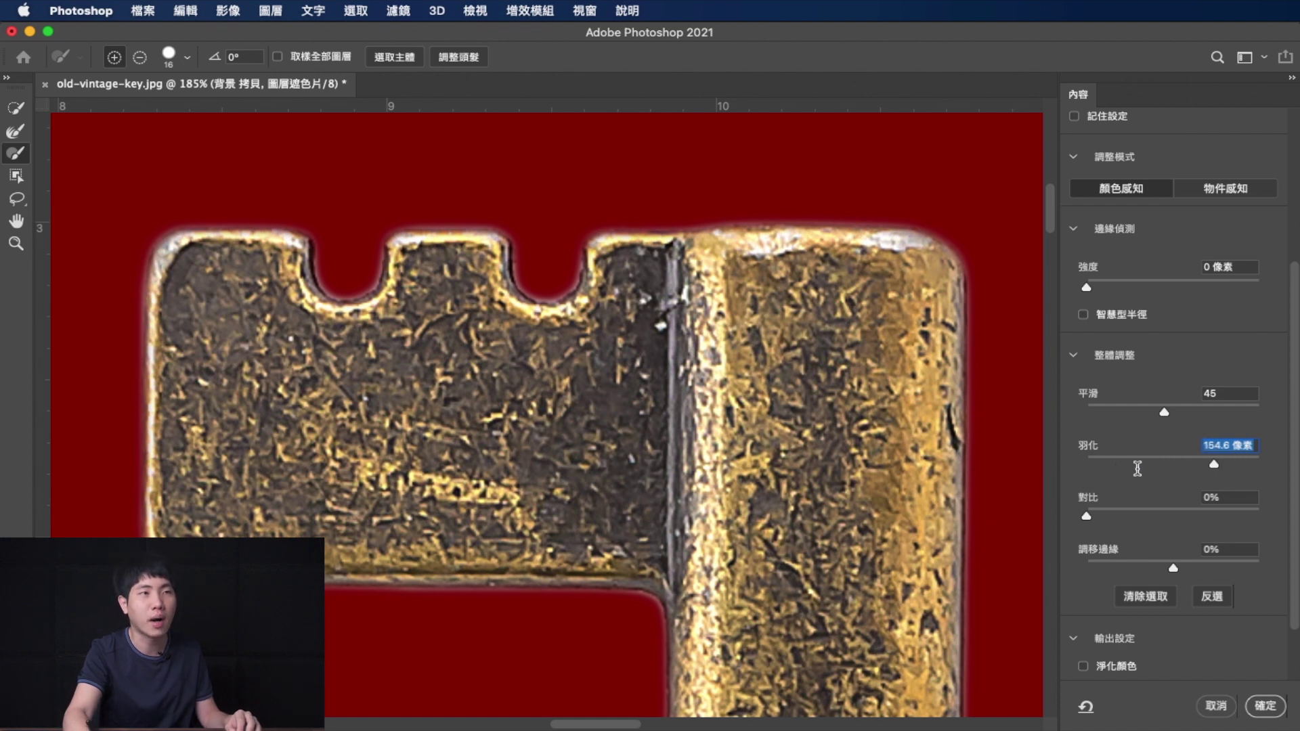
pyautogui.click(1103, 463)
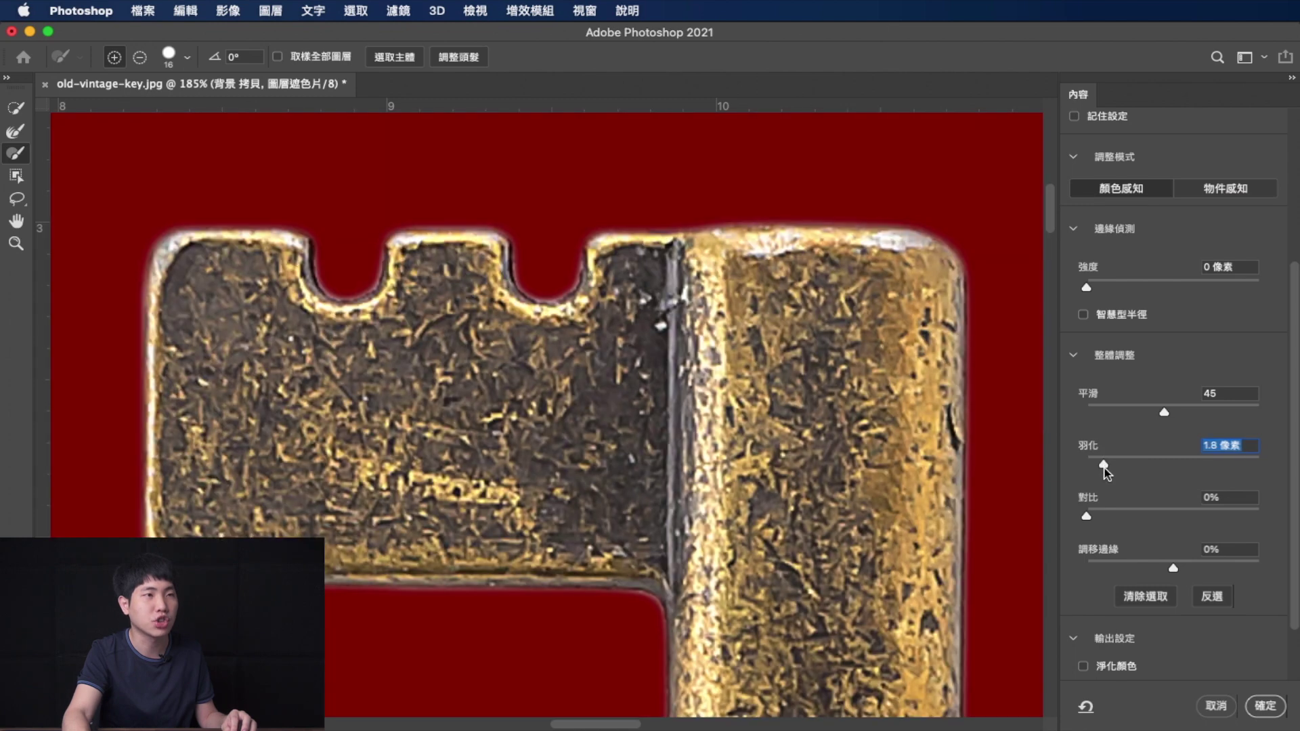
pyautogui.press('Down')
pyautogui.press('Down')
pyautogui.press('Down')
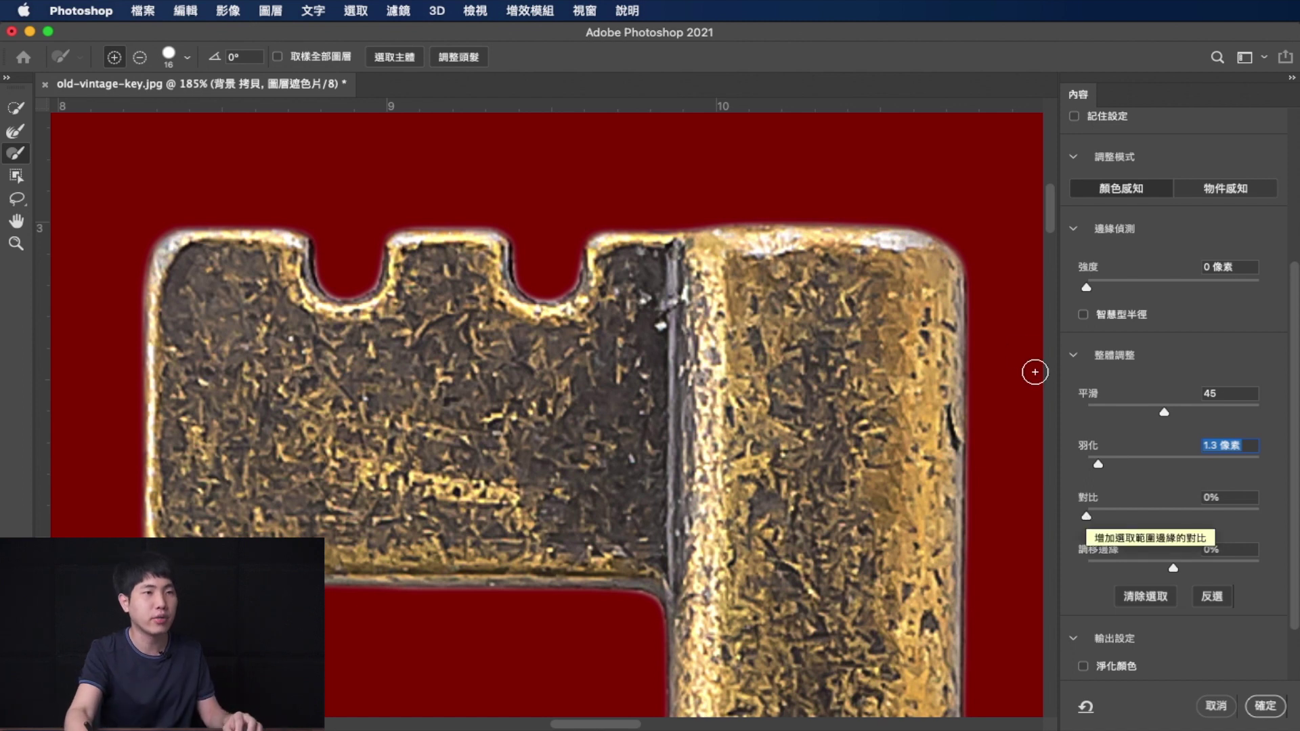
# Set Contrast to 67% and Shift Edge to -18%, outputting a new masked layer.
pyautogui.moveTo(1168, 513); pyautogui.dragTo(1175, 516)
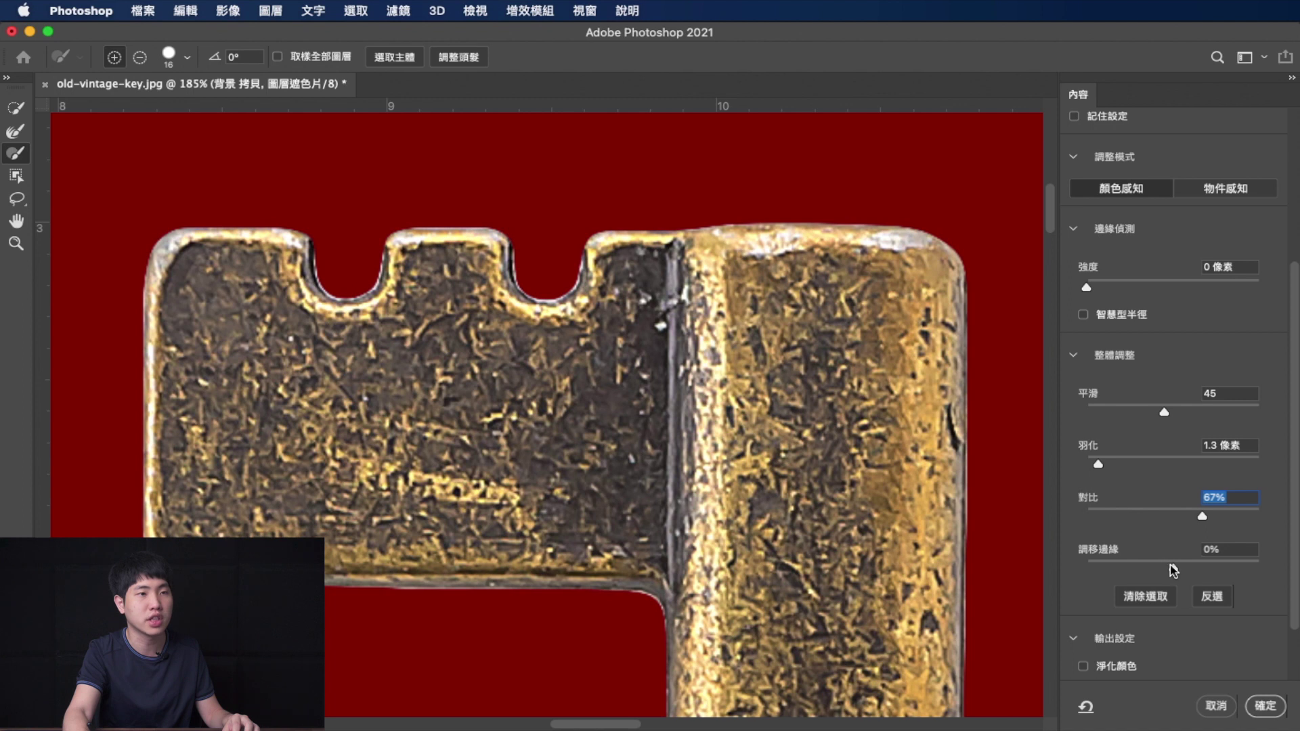
pyautogui.press('Tab')
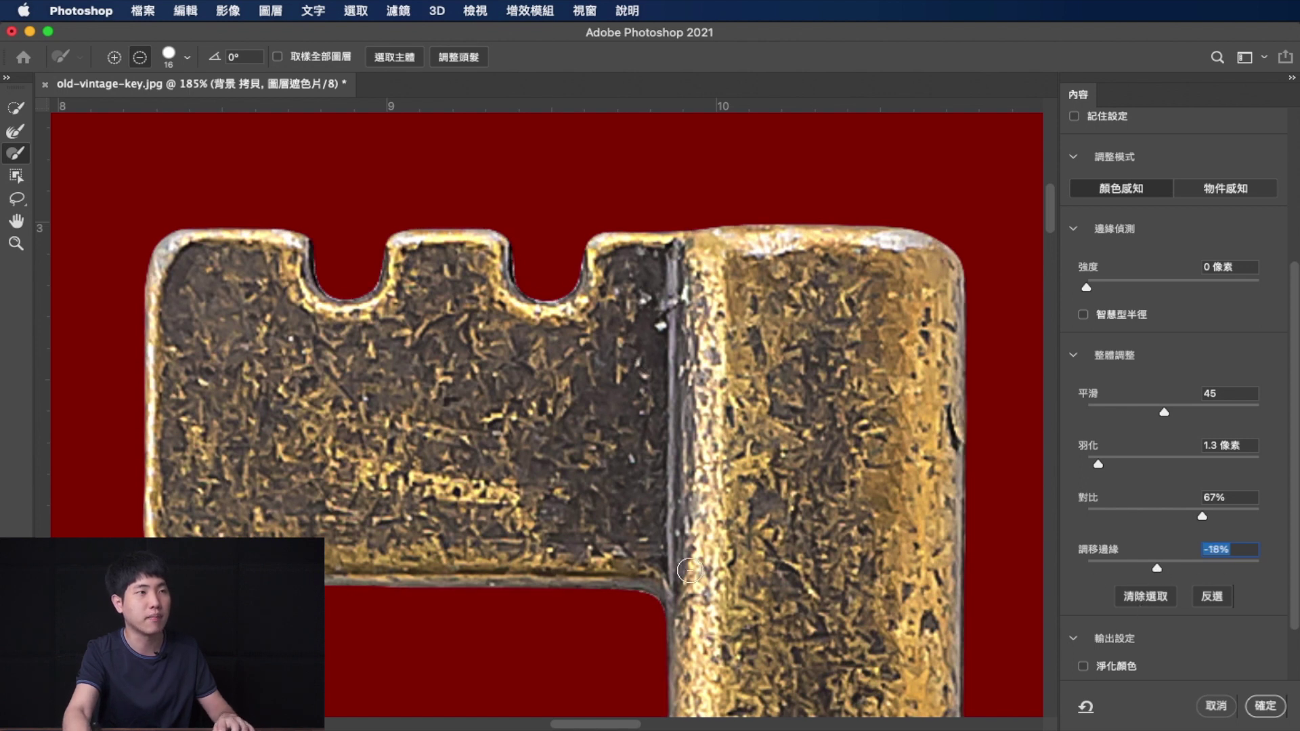
pyautogui.scroll(-3, 1144, 615)
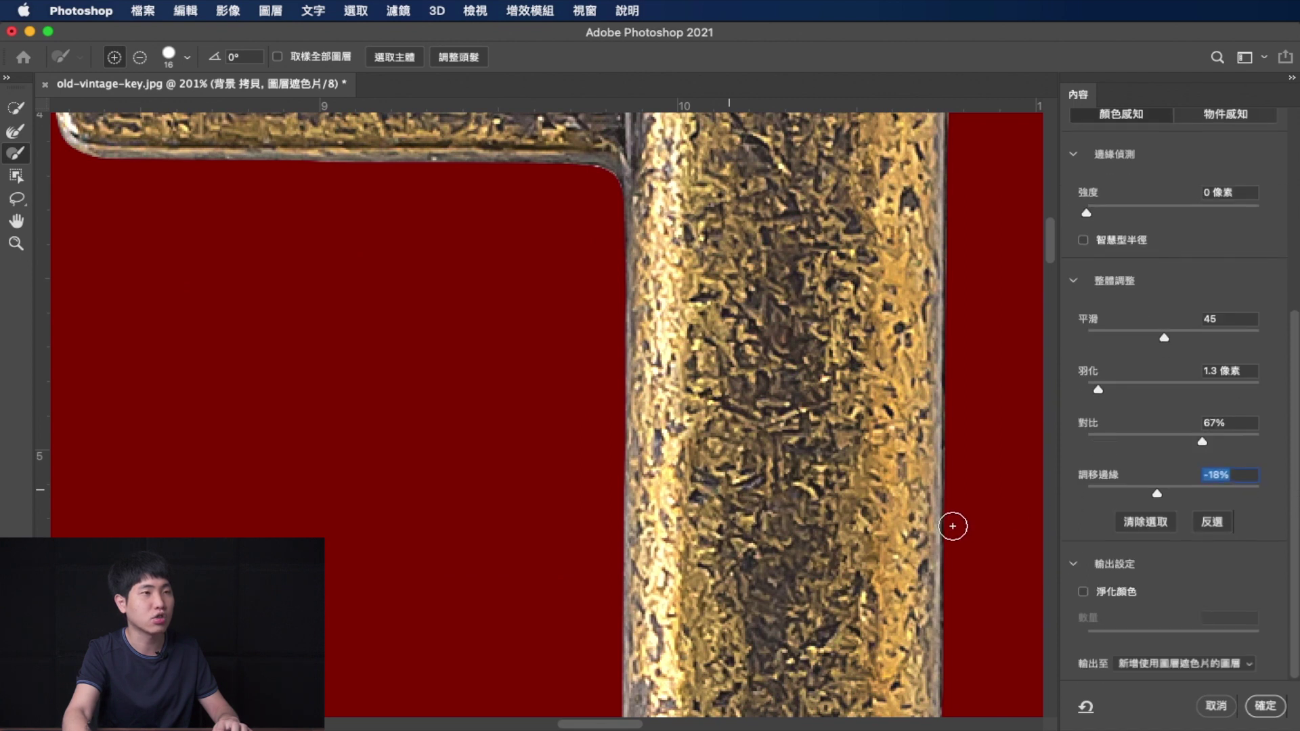
pyautogui.keyDown('alt'); pyautogui.click(891, 501); pyautogui.keyUp('alt')
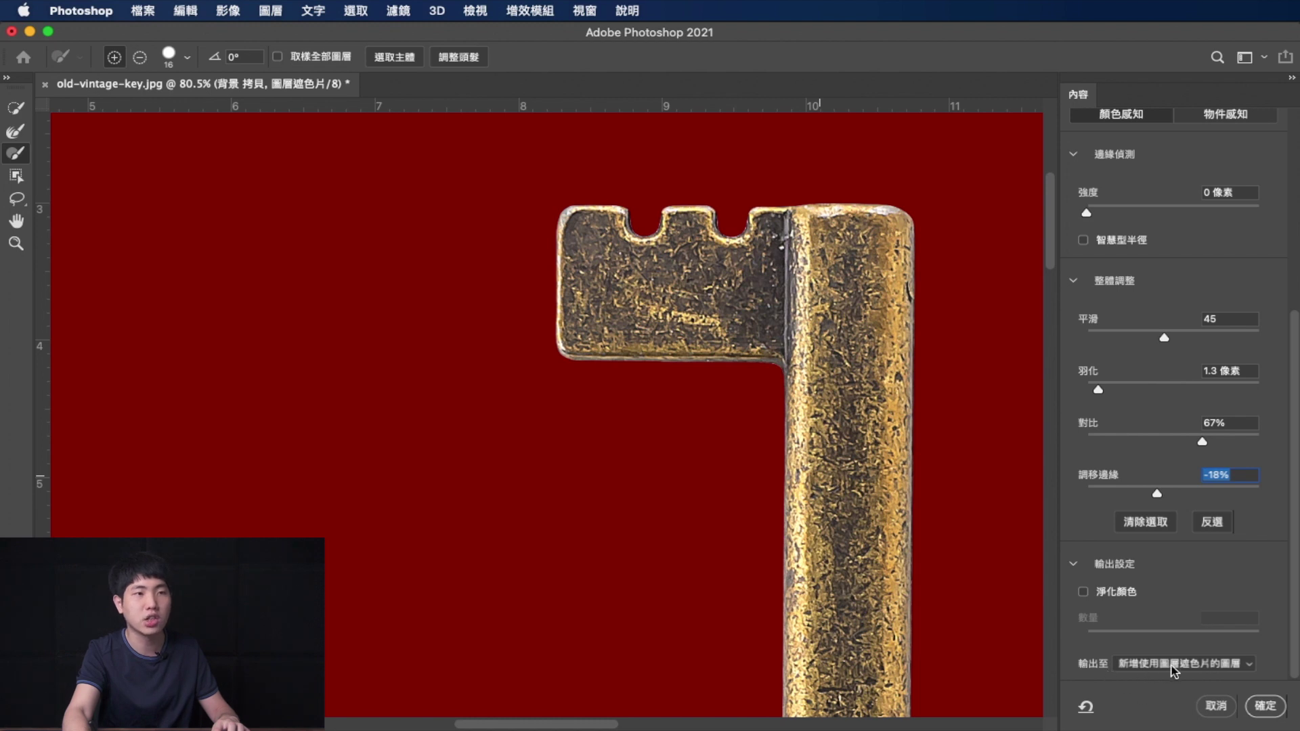
pyautogui.click(1266, 706)
# Briefly show, then hide 背景 拷貝 to compare it with refined 背景 拷貝 2.
pyautogui.scroll(5, 941, 523)
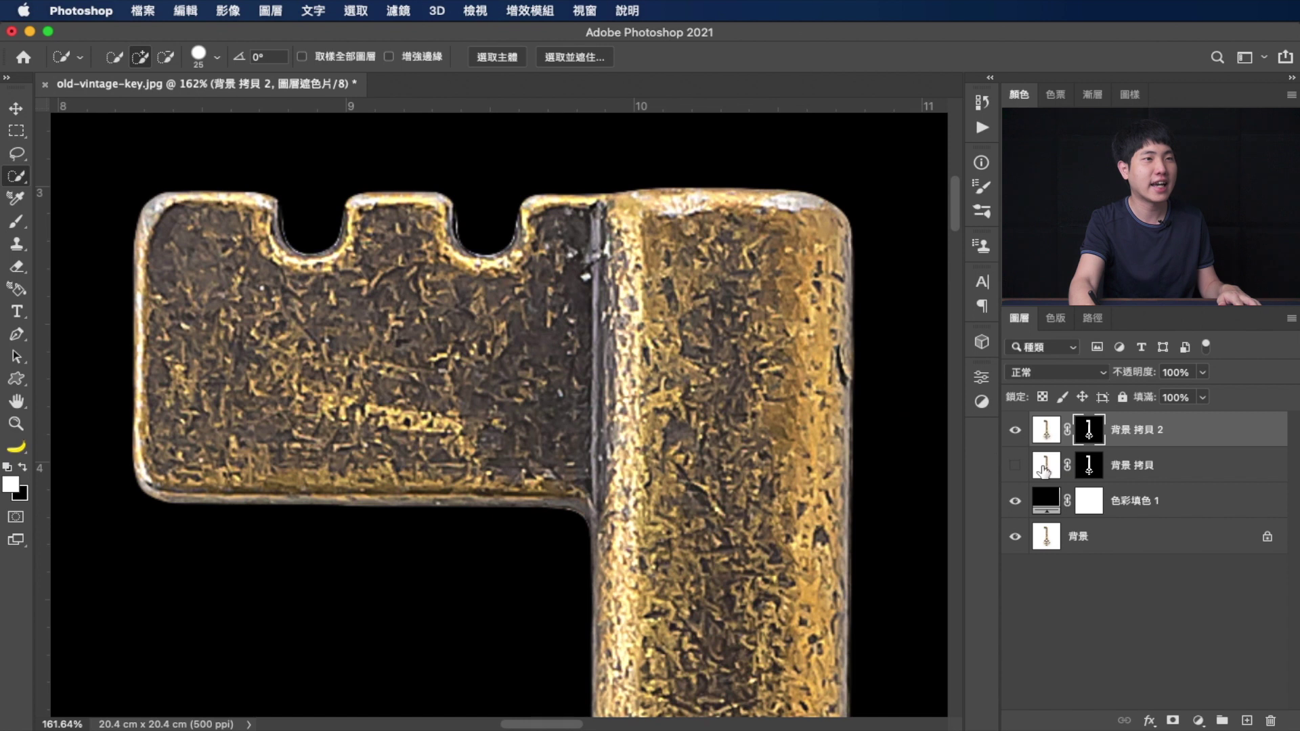
pyautogui.click(1015, 467)
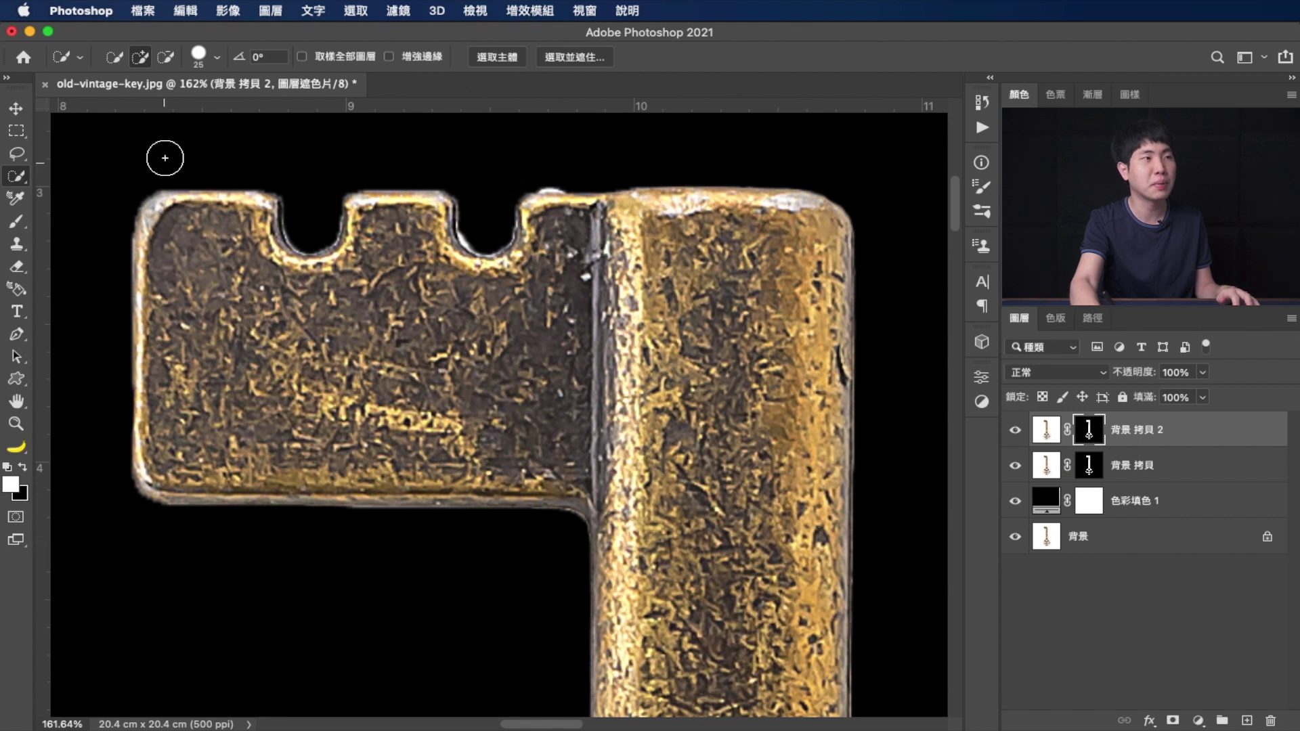
pyautogui.click(1016, 467)
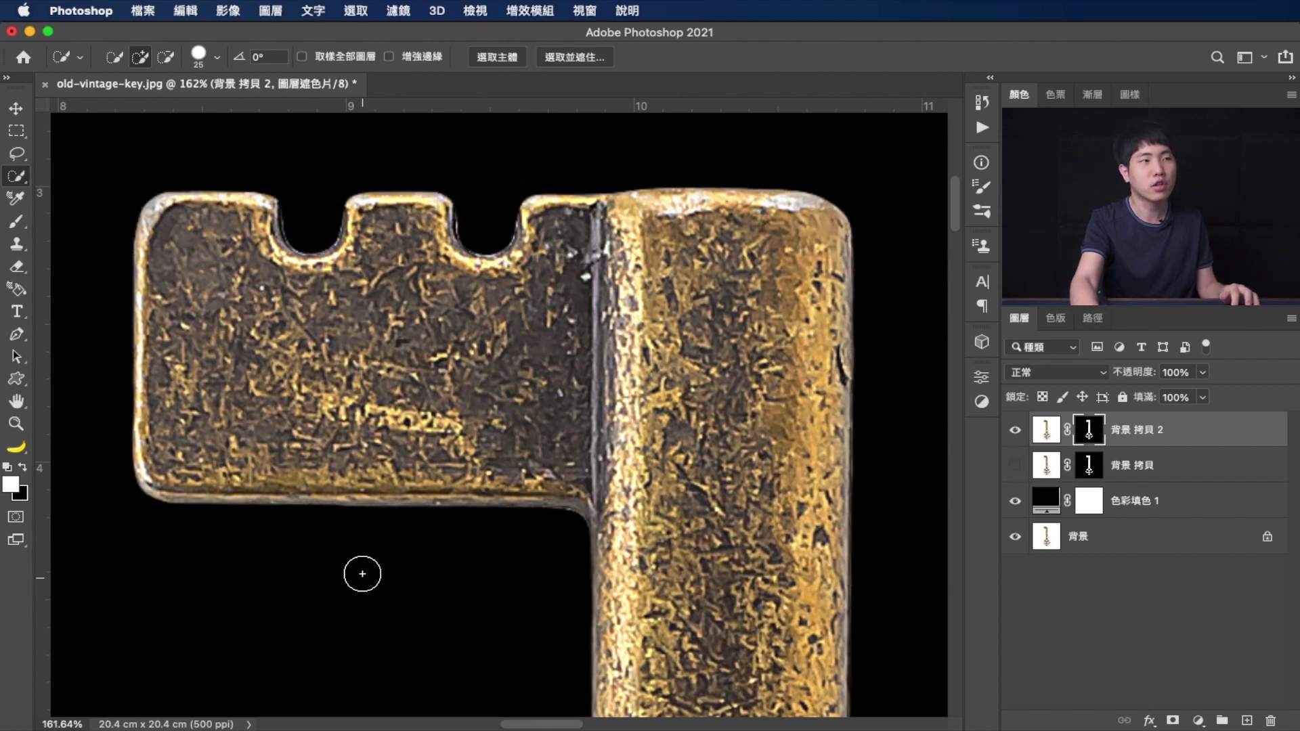